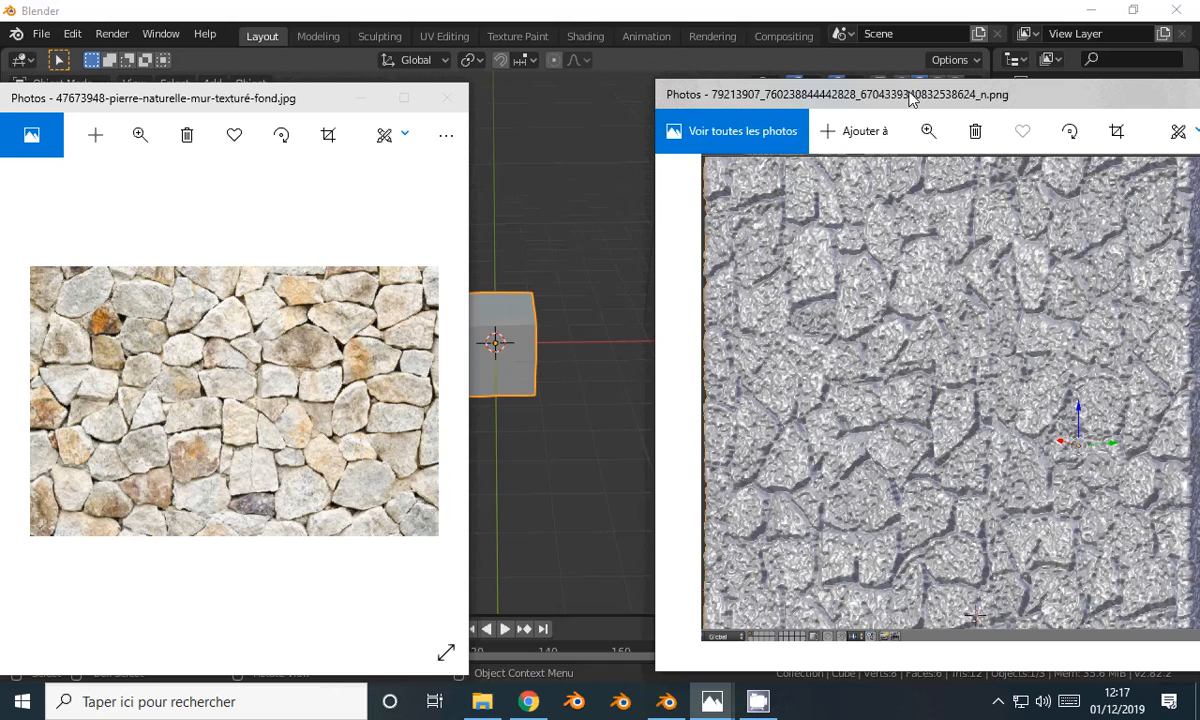
Step: Close the picture of the grey stone wall relief and return to the Blender scene
{"action": "left_click_drag", "start_coordinate": [898, 108], "coordinate": [498, 106]}
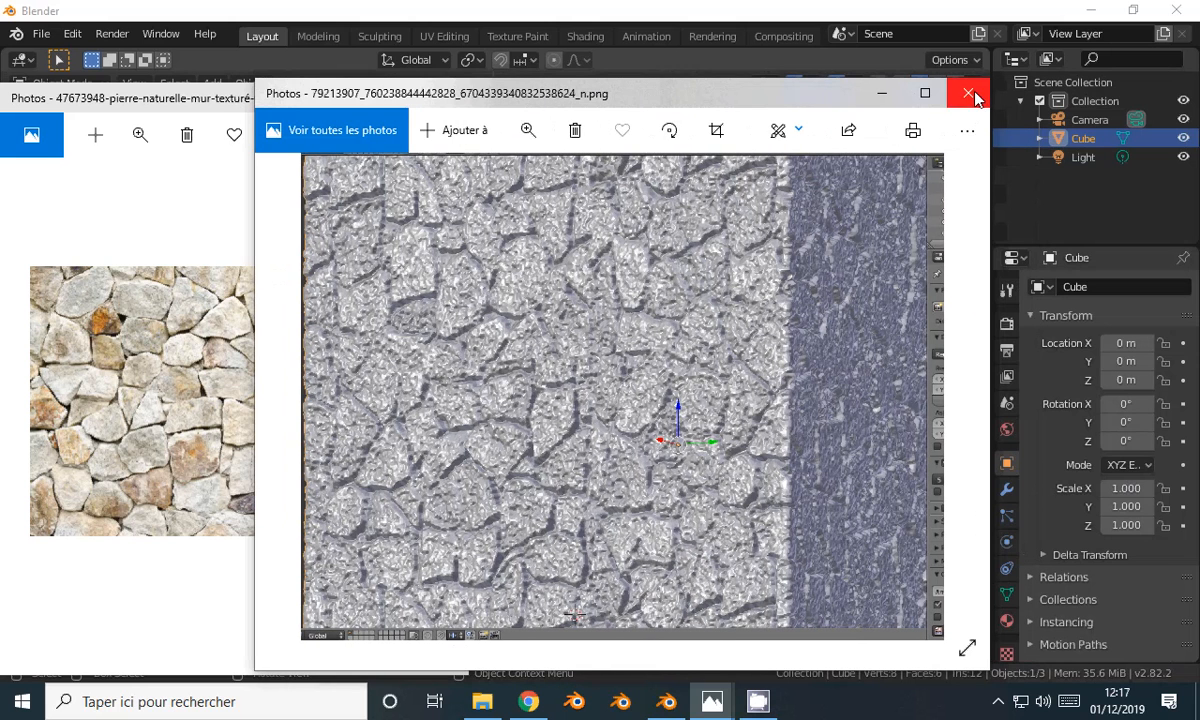
{"action": "left_click", "coordinate": [969, 94]}
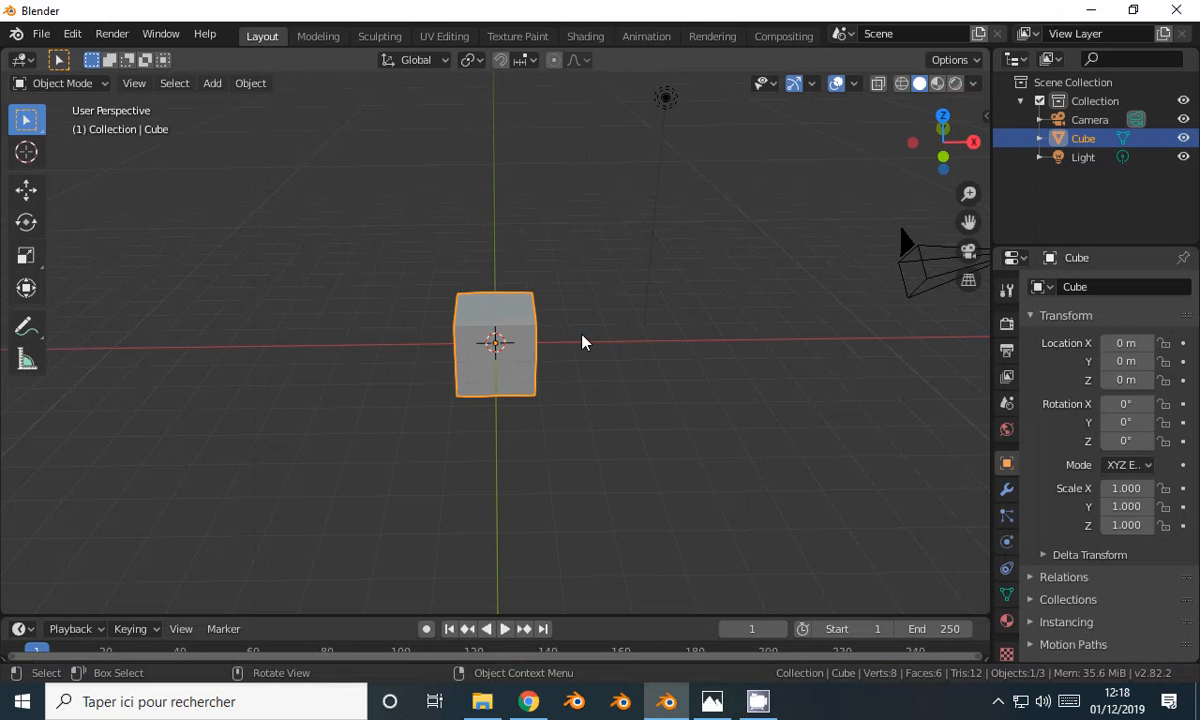
{"action": "middle_click_drag", "start_coordinate": [581, 340], "coordinate": [650, 341]}
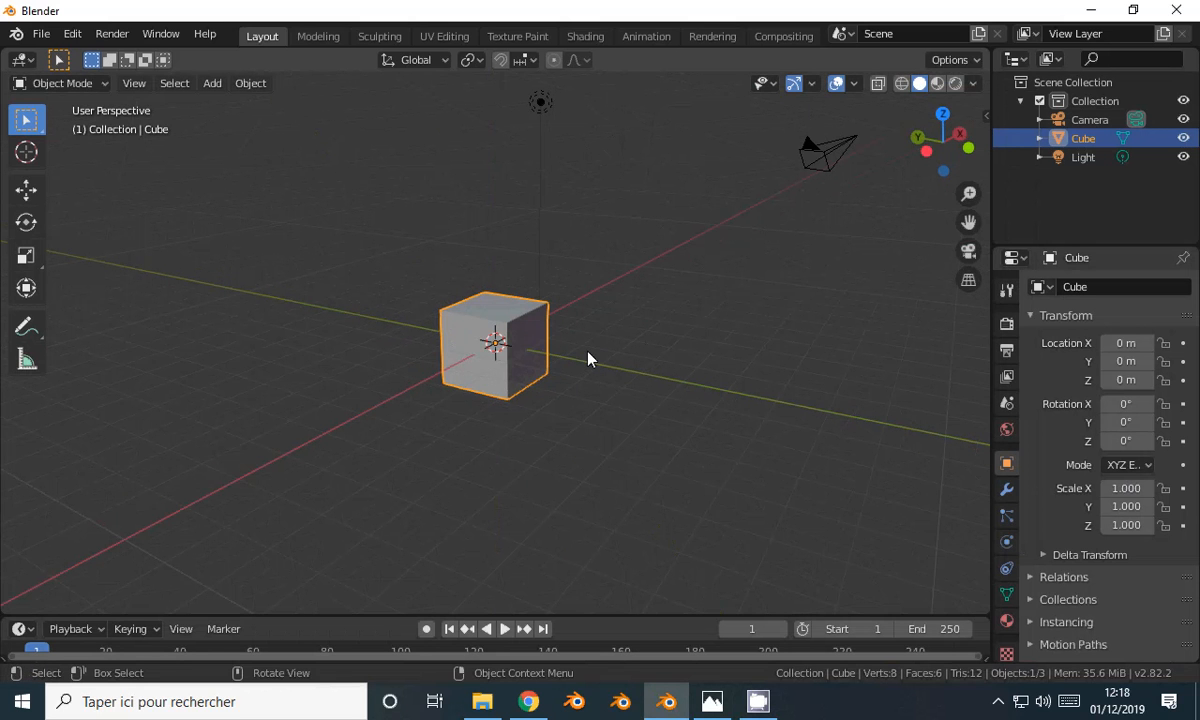
{"action": "key", "text": "shift+a"}
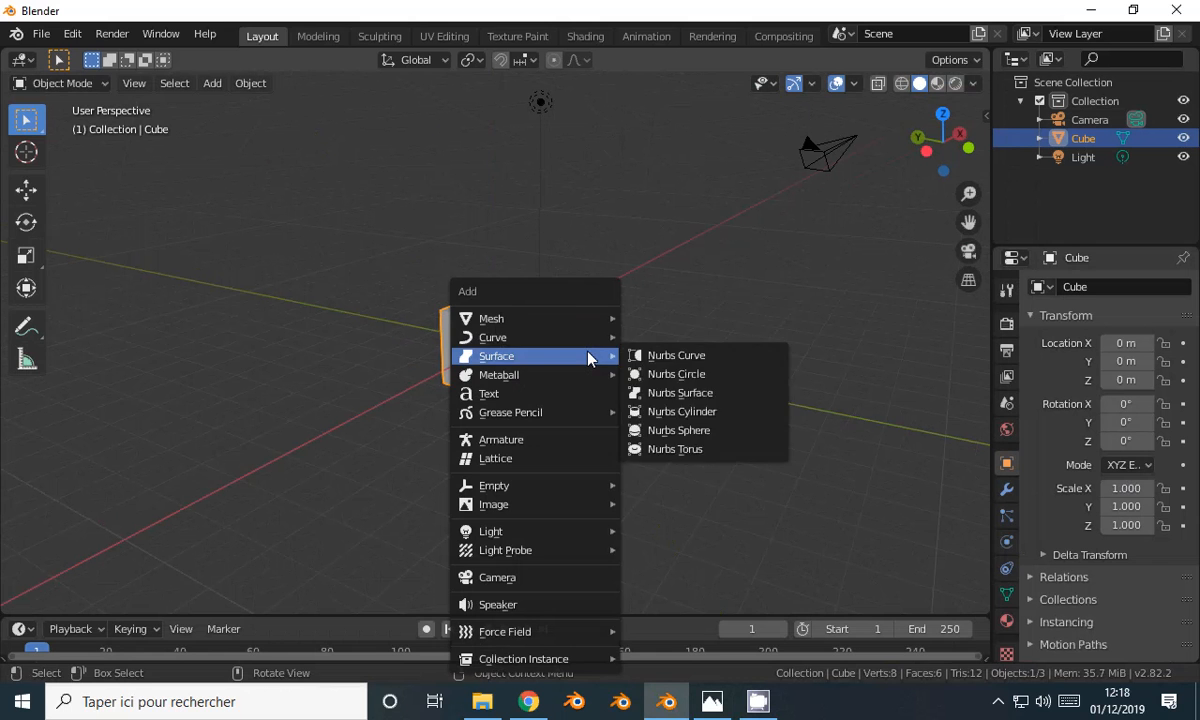
{"action": "mouse_move", "coordinate": [585, 320]}
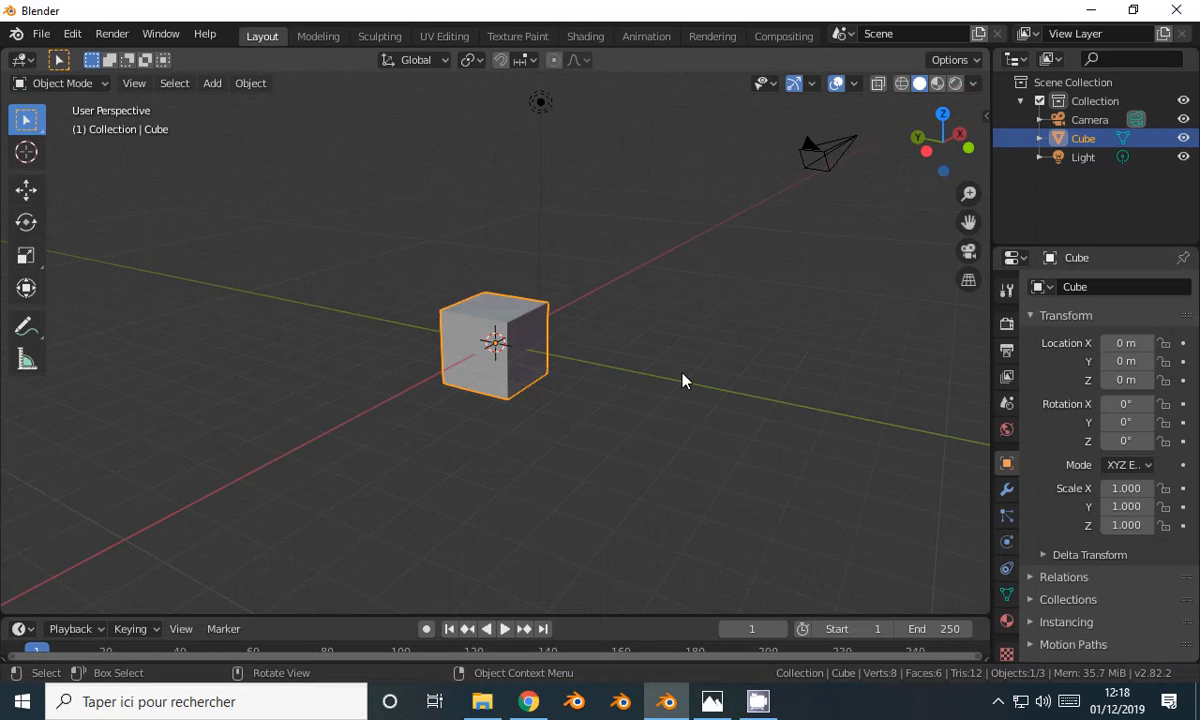
Step: Enter Edit Mode on the cube and subdivide the whole mesh six times
{"action": "middle_click_drag", "start_coordinate": [683, 380], "coordinate": [568, 391]}
{"action": "scroll", "coordinate": [527, 418], "scroll_direction": "up", "scroll_amount": 5}
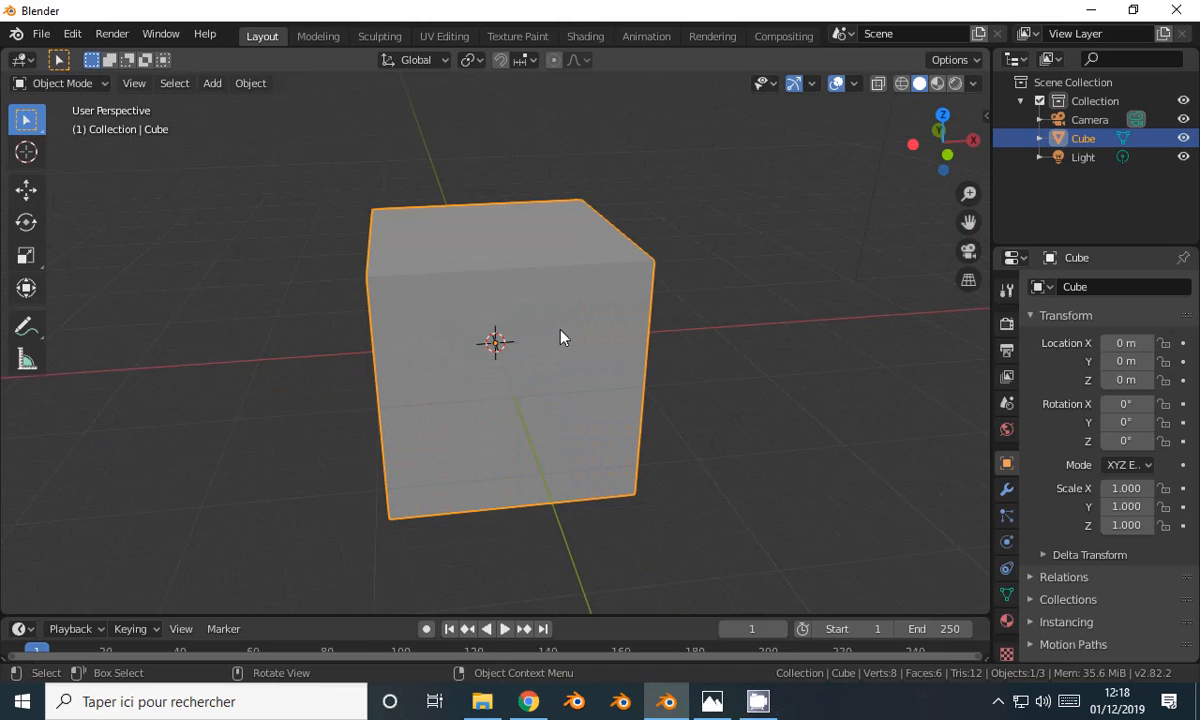
{"action": "key", "text": "Tab"}
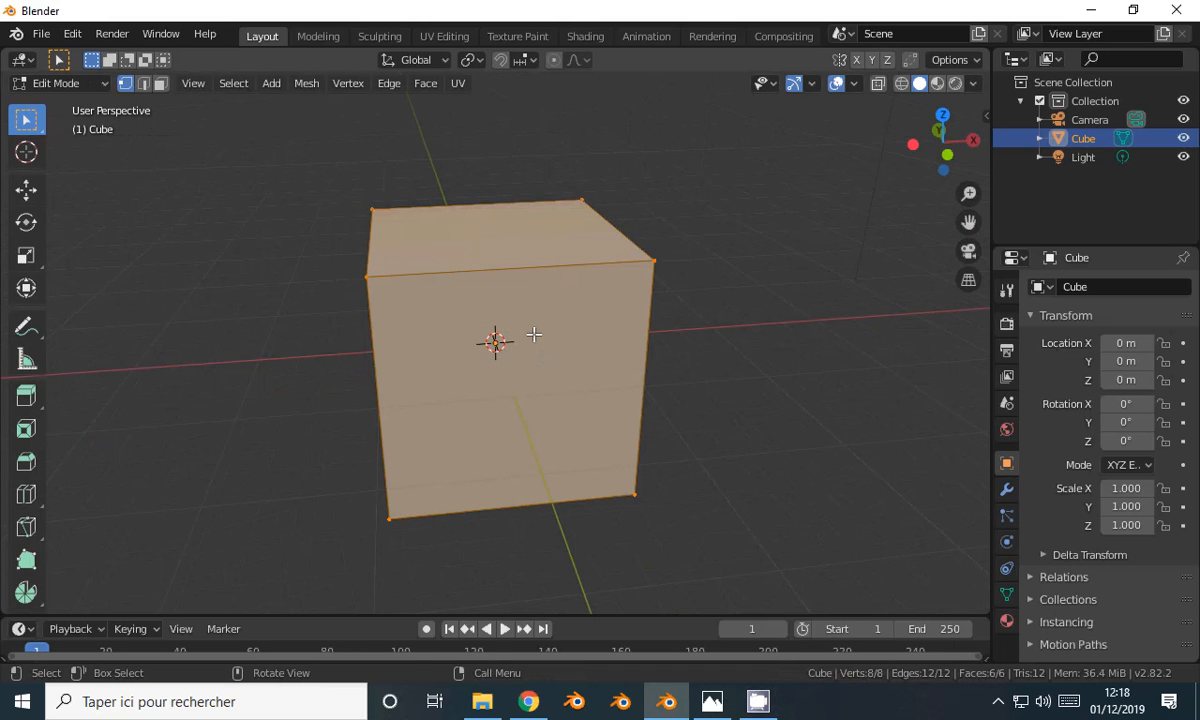
{"action": "right_click", "coordinate": [540, 321]}
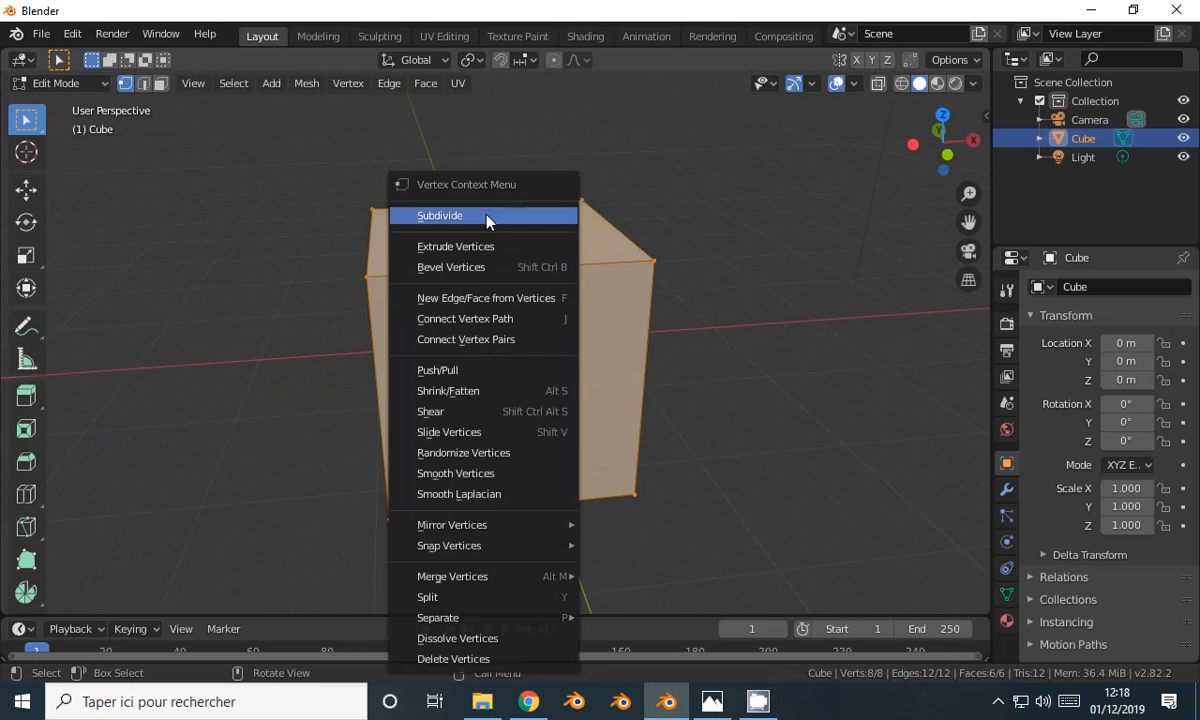
{"action": "left_click", "coordinate": [488, 216]}
{"action": "right_click", "coordinate": [525, 314]}
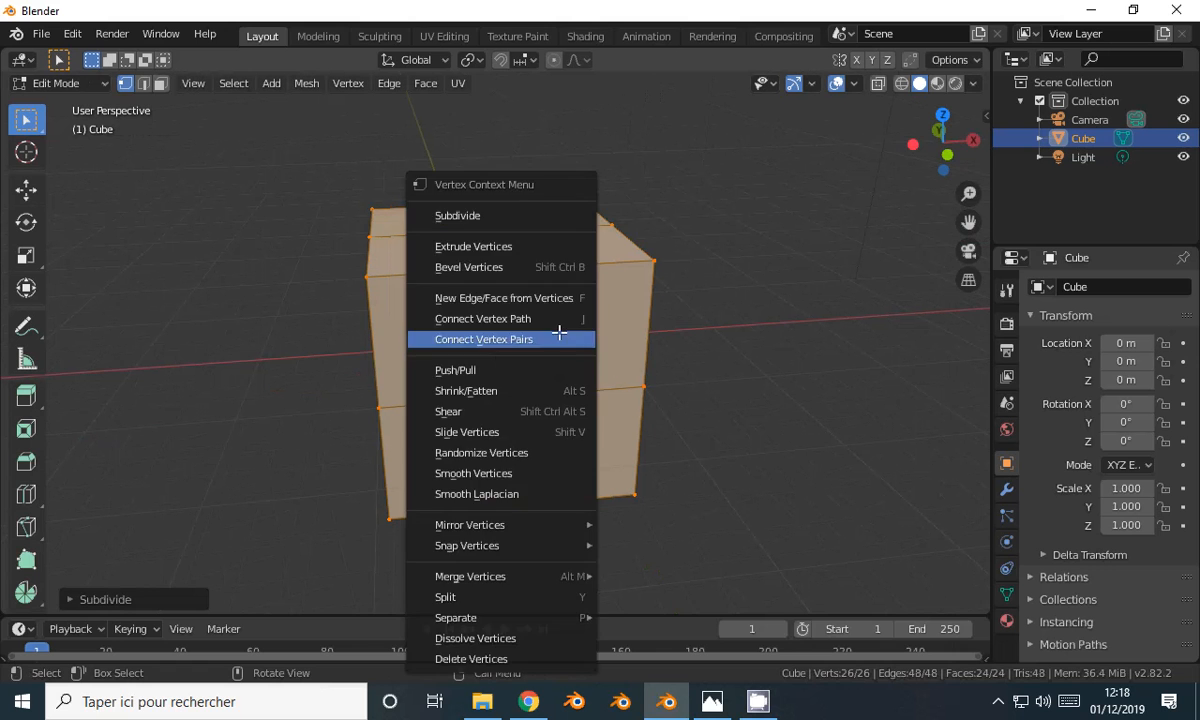
{"action": "left_click", "coordinate": [509, 216]}
{"action": "right_click", "coordinate": [549, 318]}
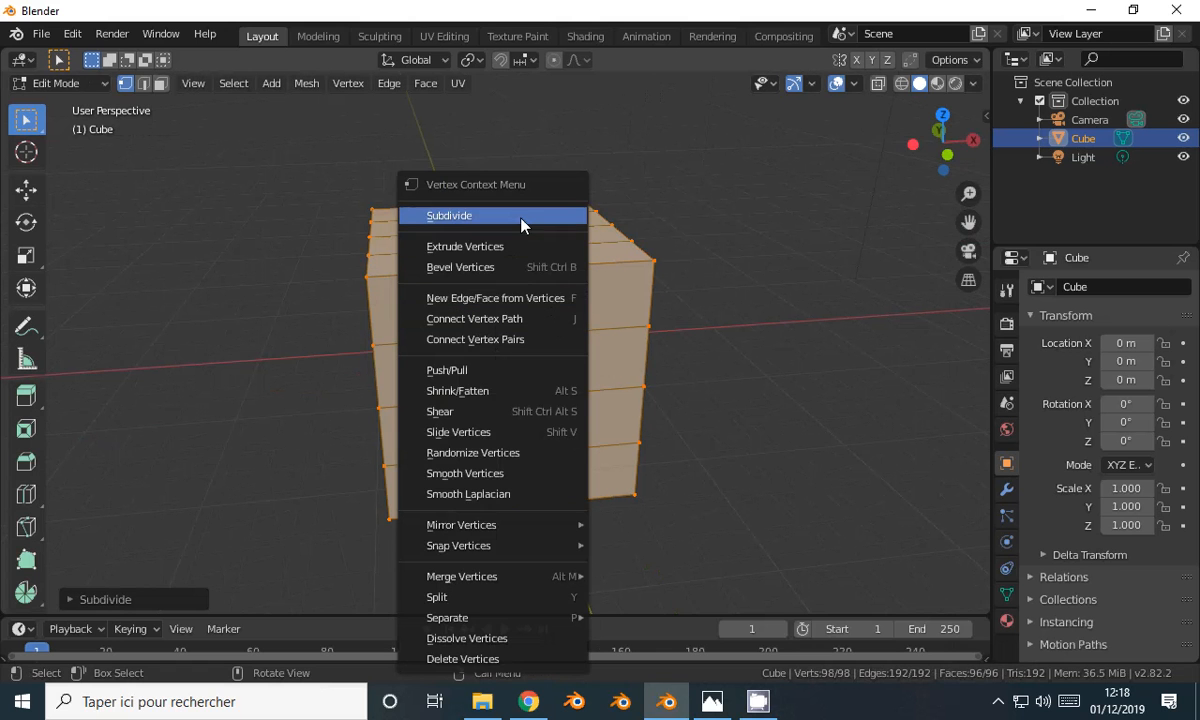
{"action": "left_click", "coordinate": [521, 216]}
{"action": "right_click", "coordinate": [530, 318]}
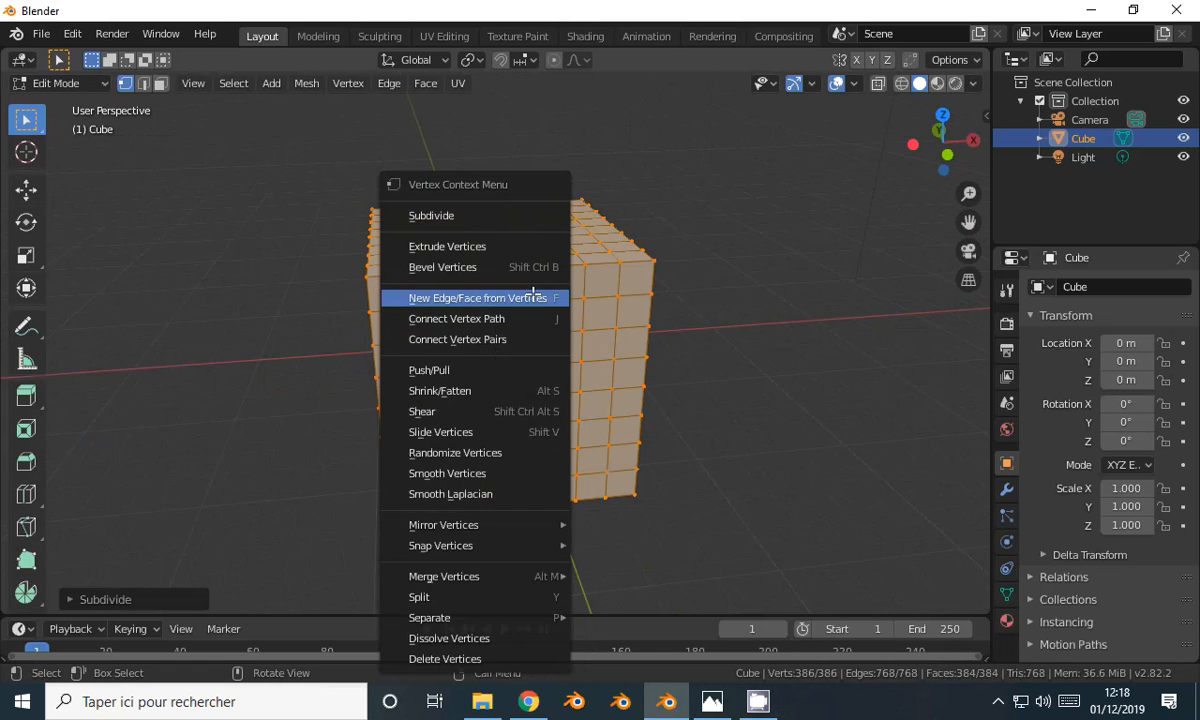
{"action": "left_click", "coordinate": [488, 224]}
{"action": "right_click", "coordinate": [555, 337]}
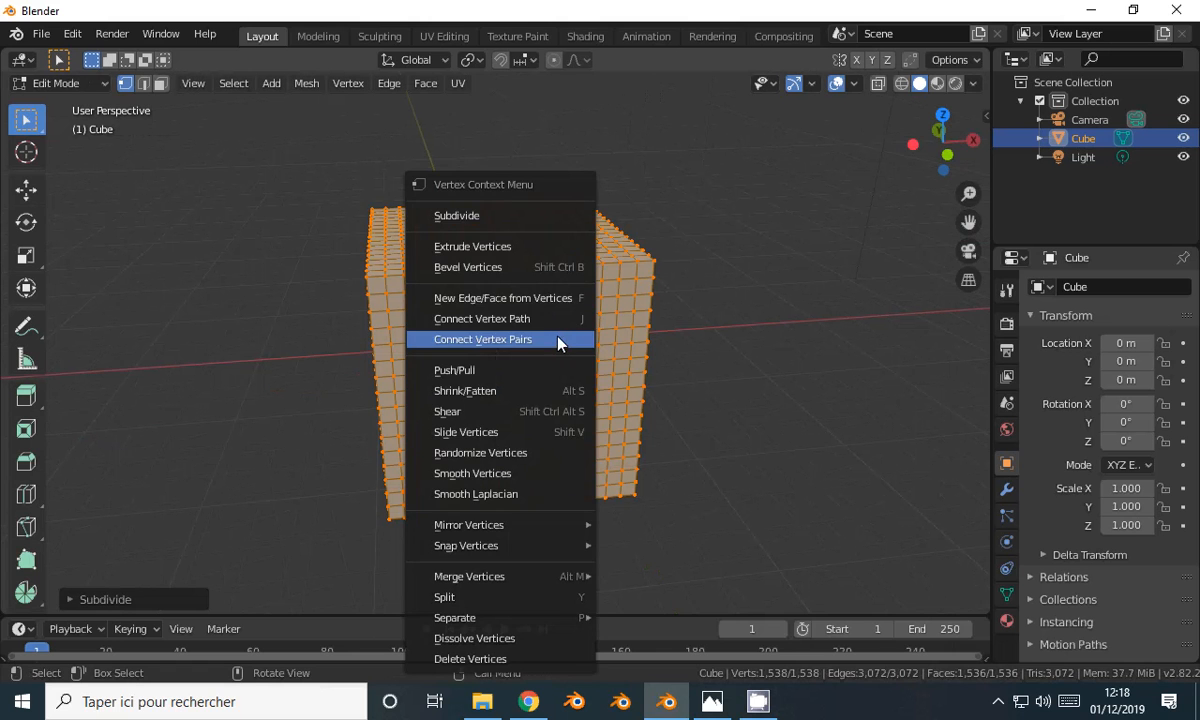
{"action": "left_click", "coordinate": [483, 217]}
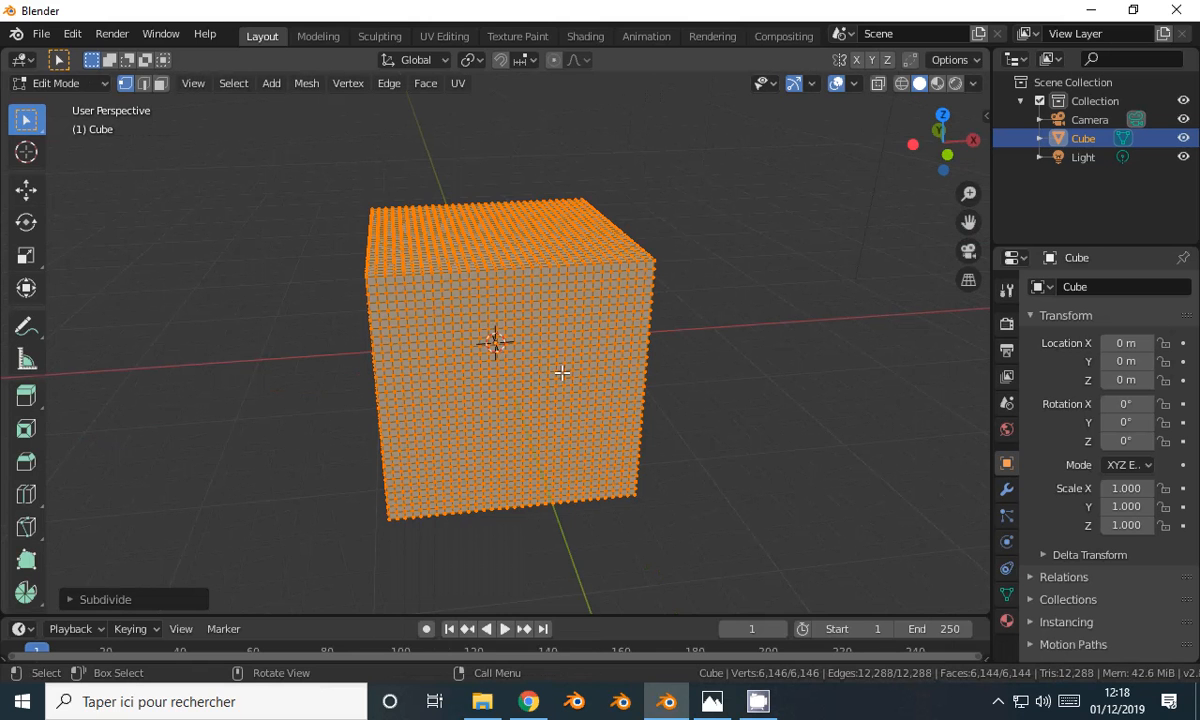
{"action": "right_click", "coordinate": [515, 350]}
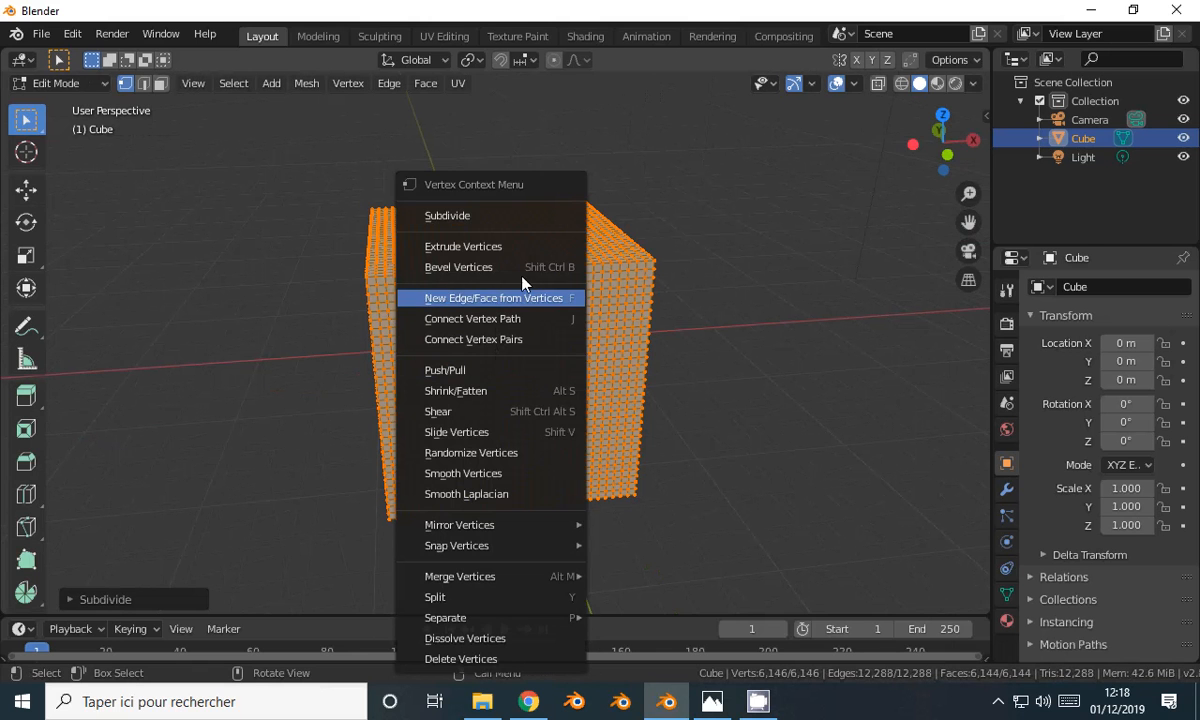
{"action": "left_click", "coordinate": [505, 215]}
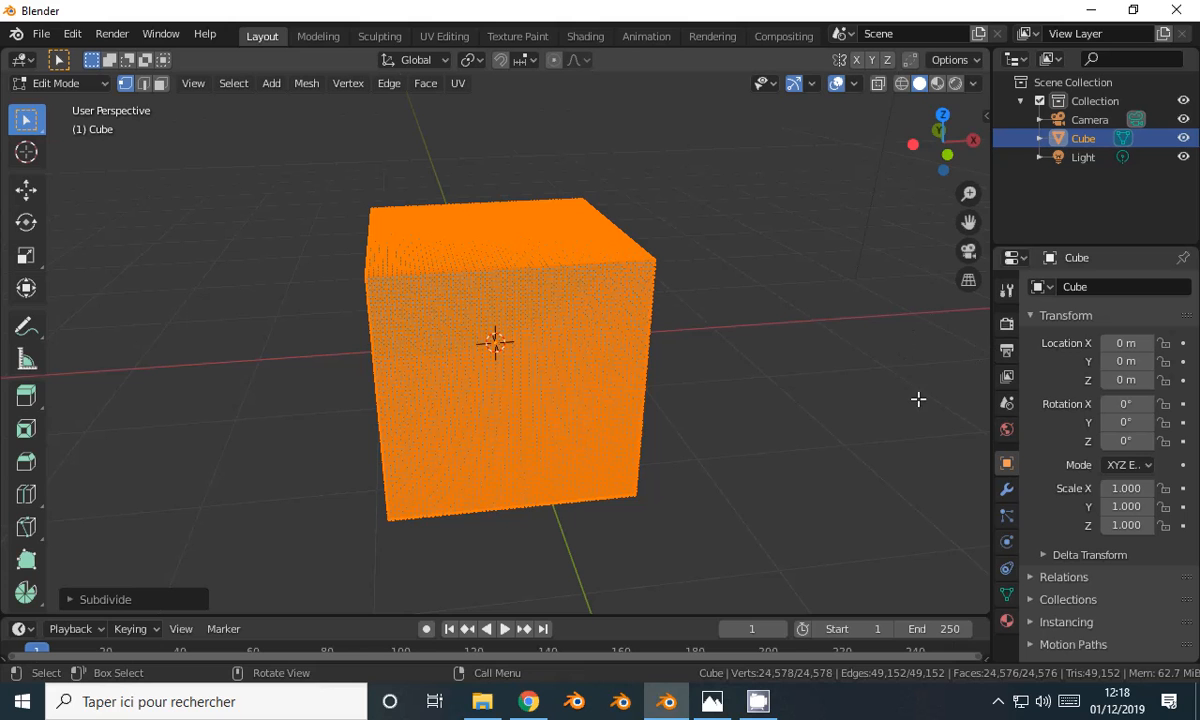
Step: Split the 3D viewport horizontally and turn the lower area into a UV Editor
{"action": "right_click", "coordinate": [990, 336]}
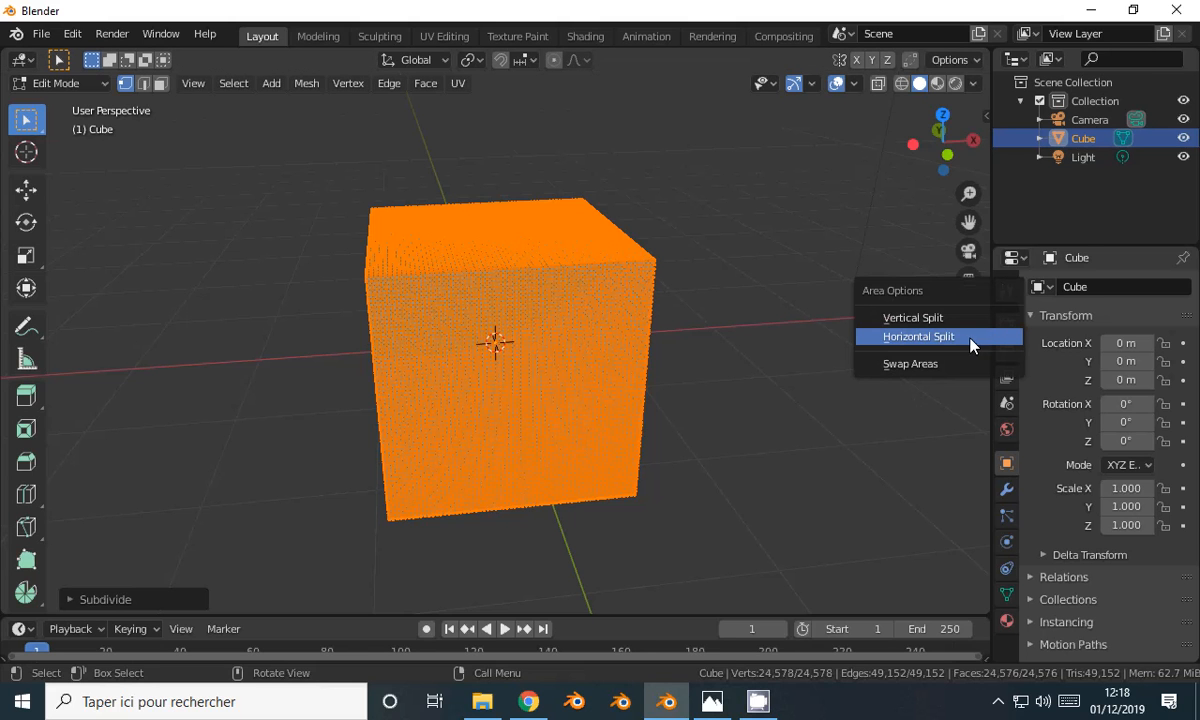
{"action": "left_click", "coordinate": [946, 338]}
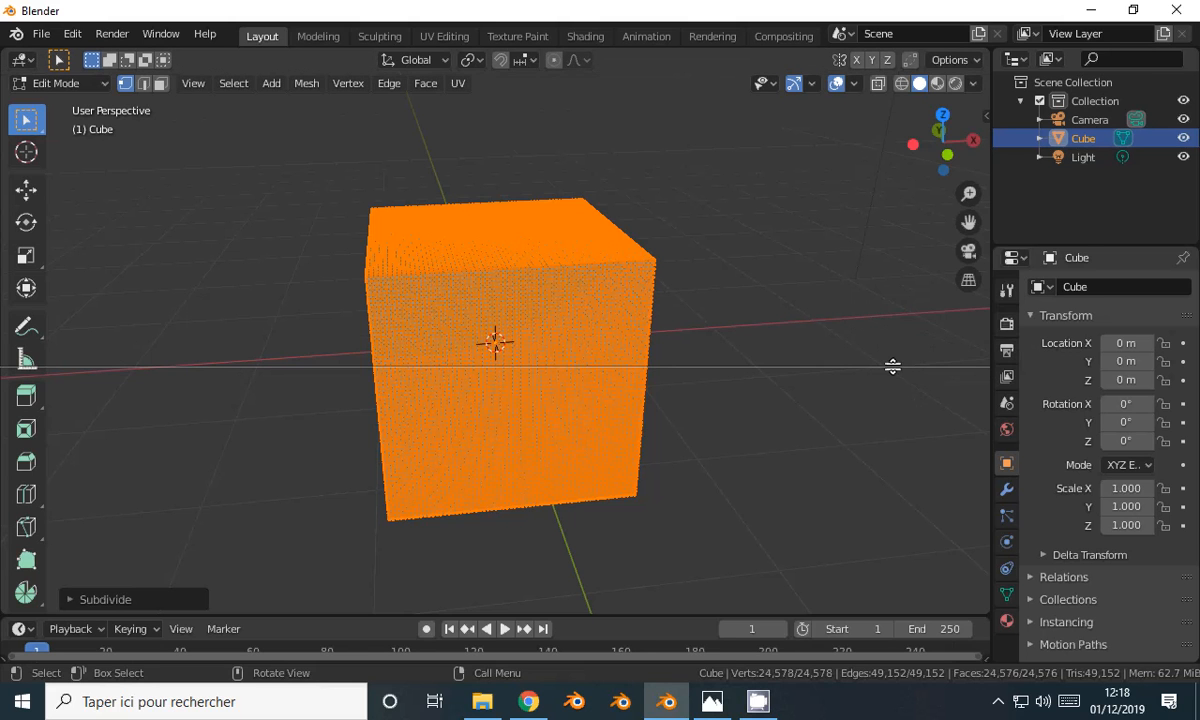
{"action": "left_click", "coordinate": [892, 367]}
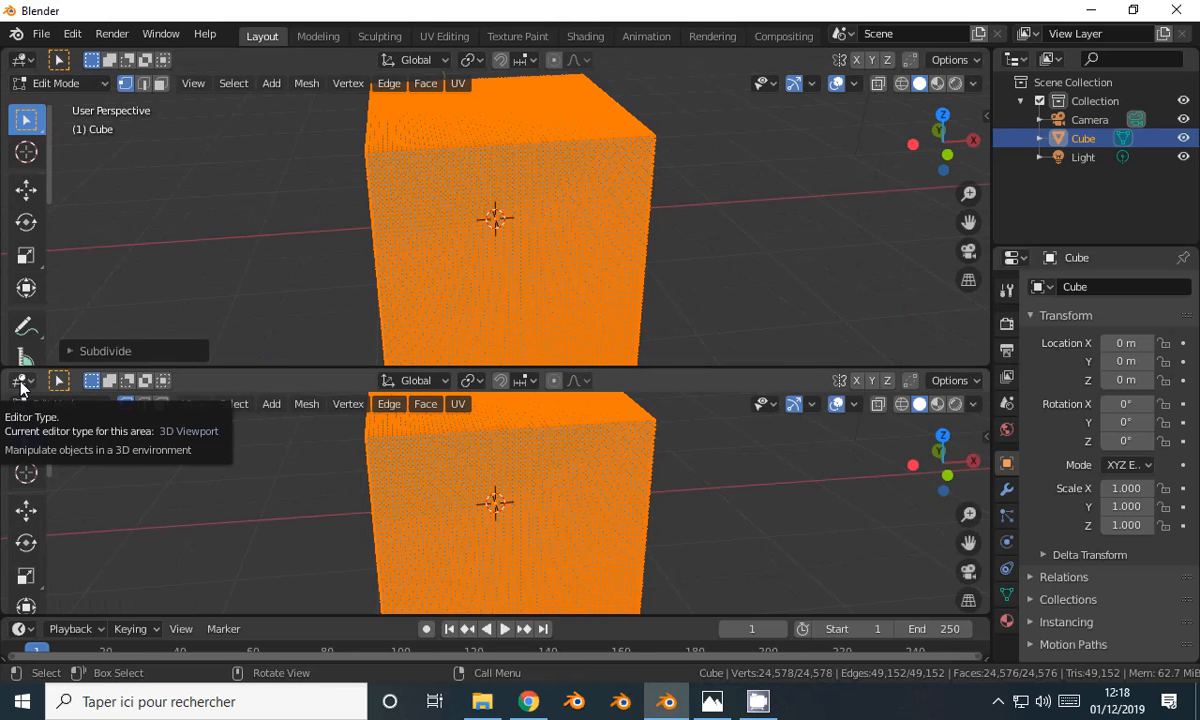
{"action": "left_click", "coordinate": [22, 381]}
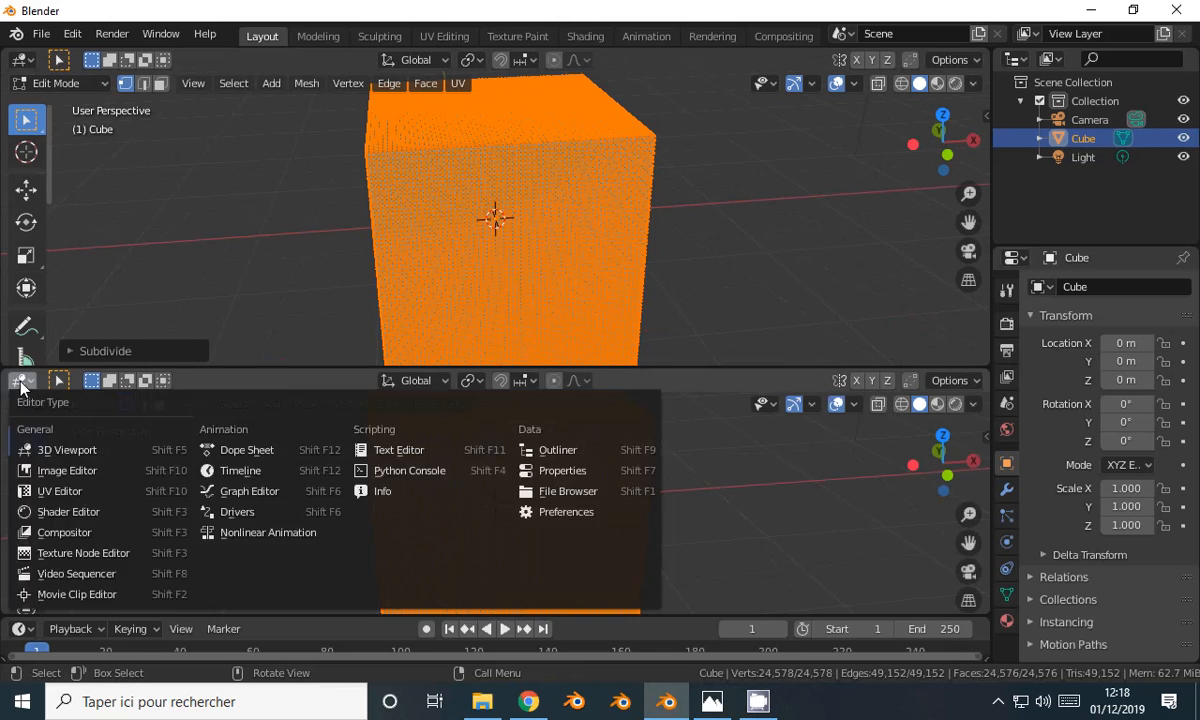
{"action": "left_click", "coordinate": [57, 492]}
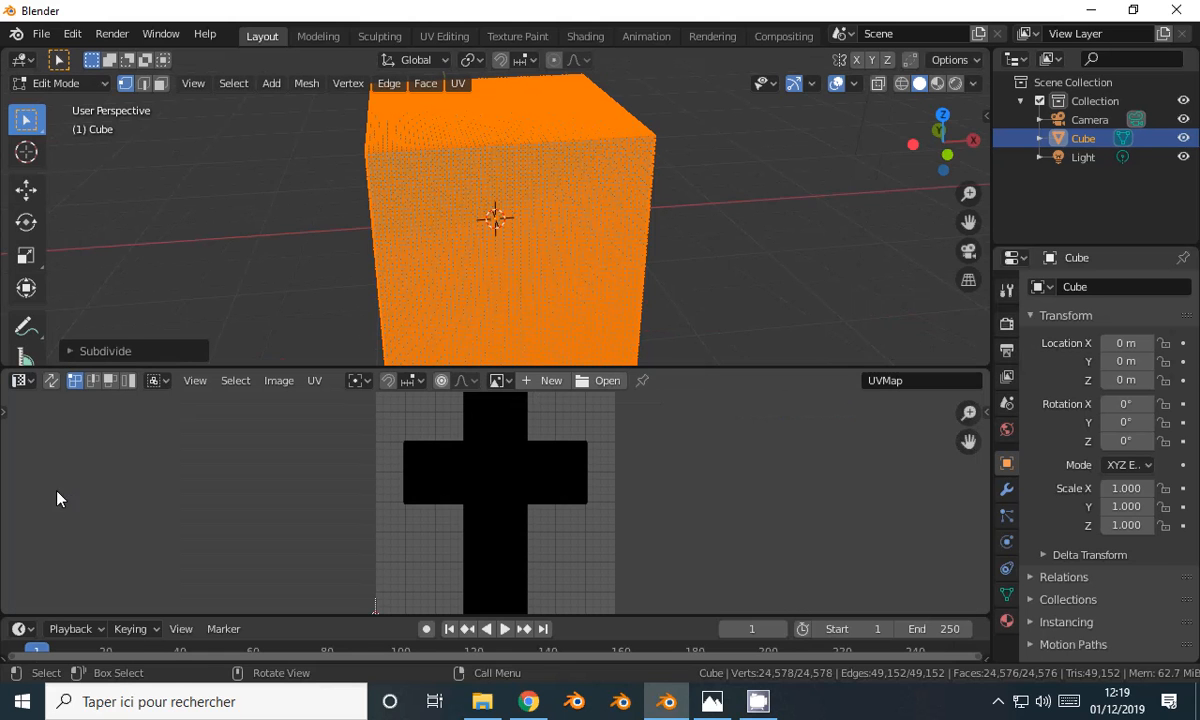
{"action": "scroll", "coordinate": [495, 500], "scroll_direction": "down", "scroll_amount": 2}
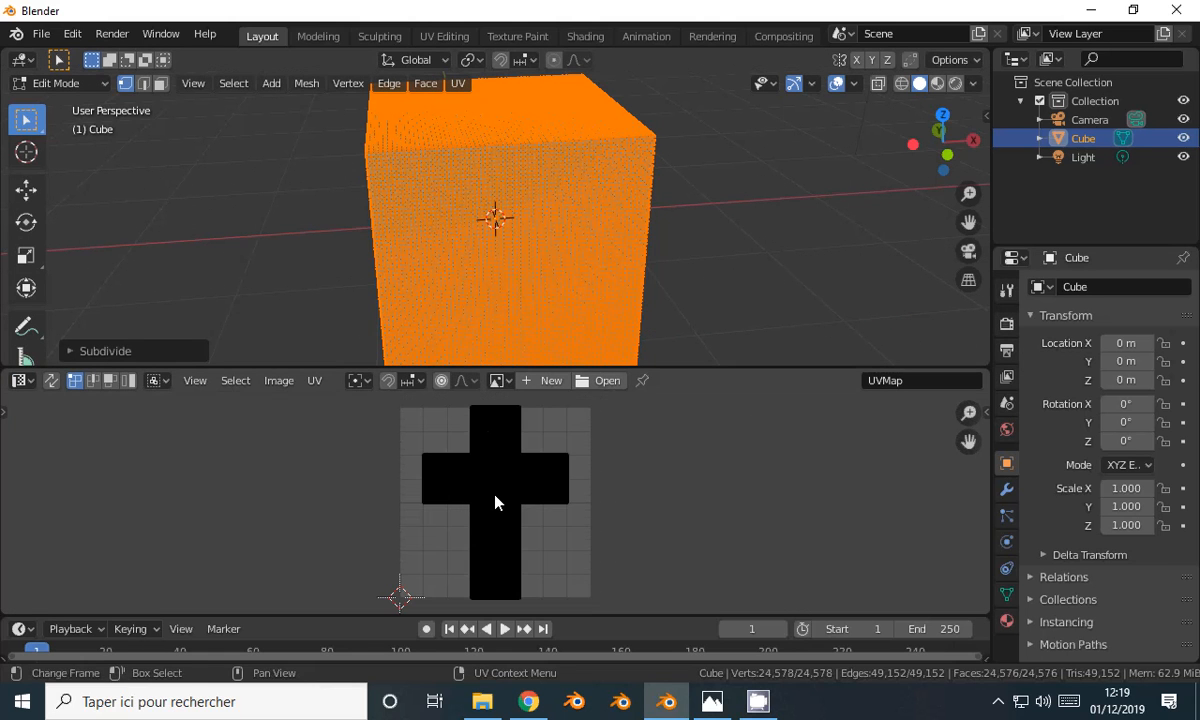
Step: Select the cube's whole mesh and unwrap its UVs
{"action": "scroll", "coordinate": [515, 182], "scroll_direction": "down", "scroll_amount": 2}
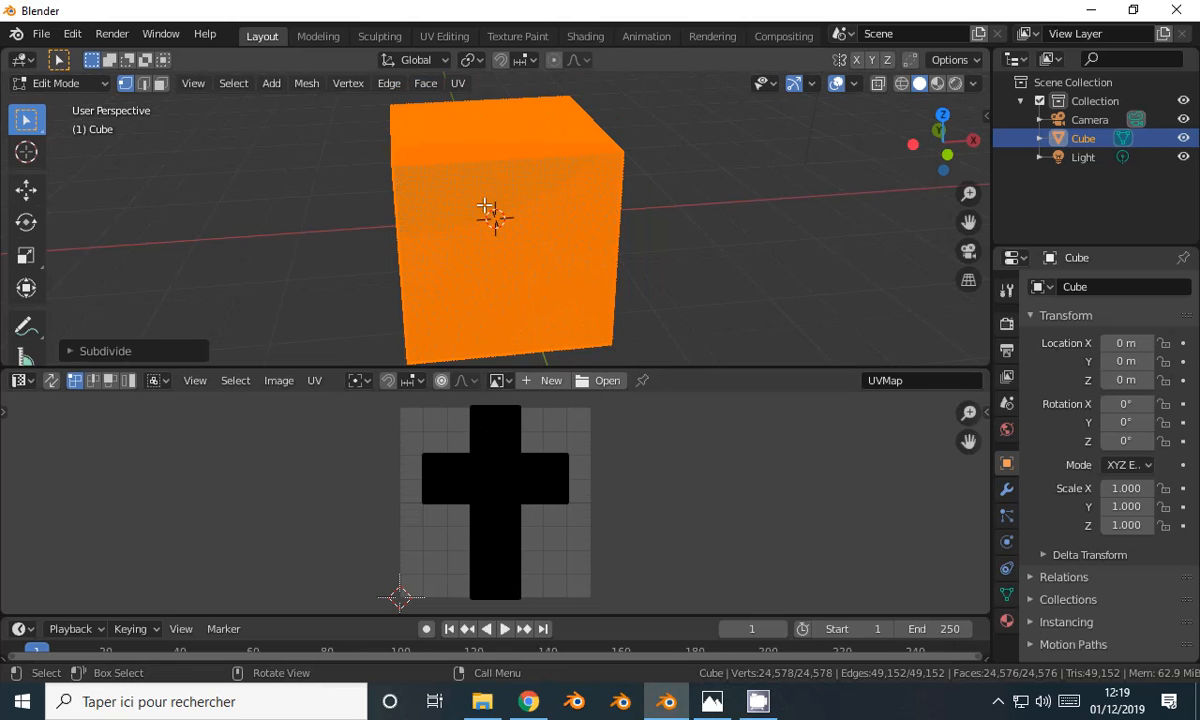
{"action": "key", "text": "u"}
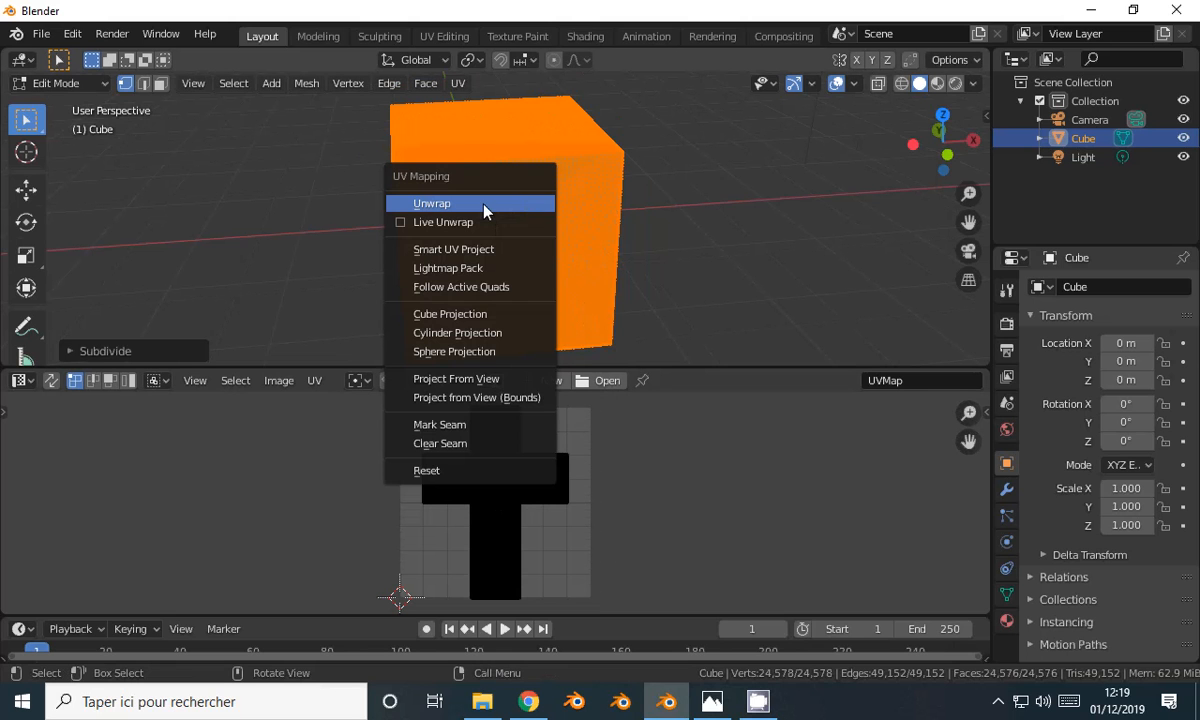
{"action": "left_click", "coordinate": [490, 203]}
{"action": "right_click", "coordinate": [725, 220]}
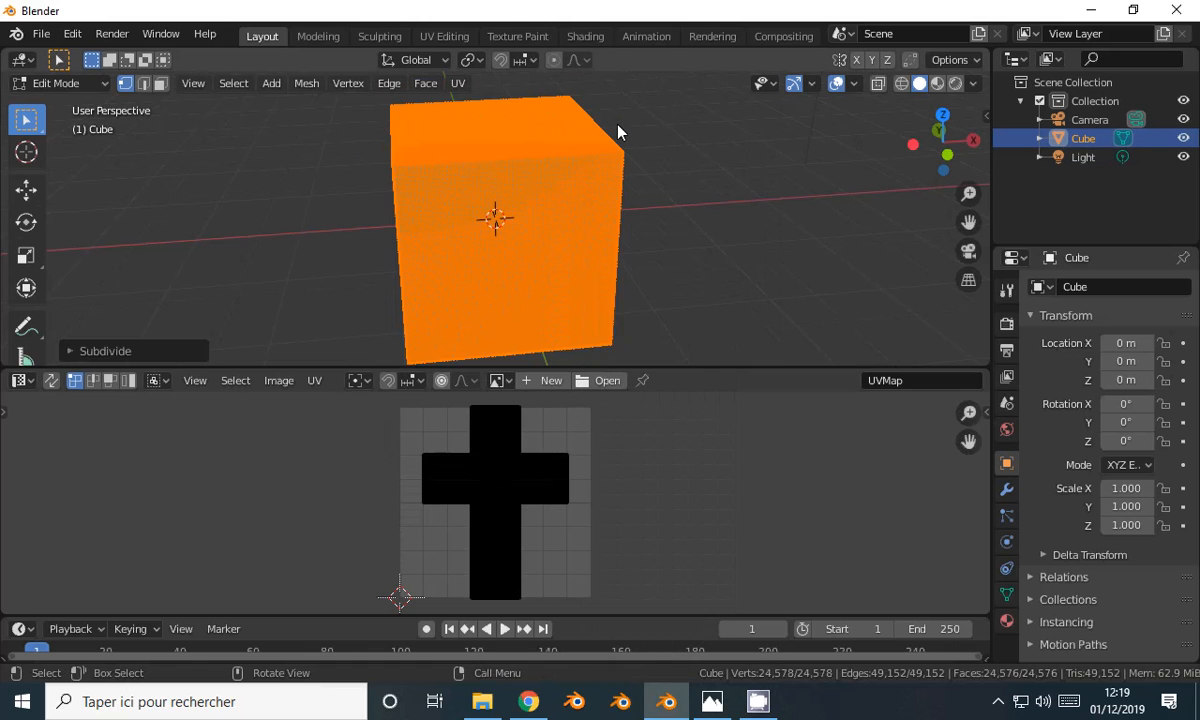
{"action": "left_click", "coordinate": [509, 249]}
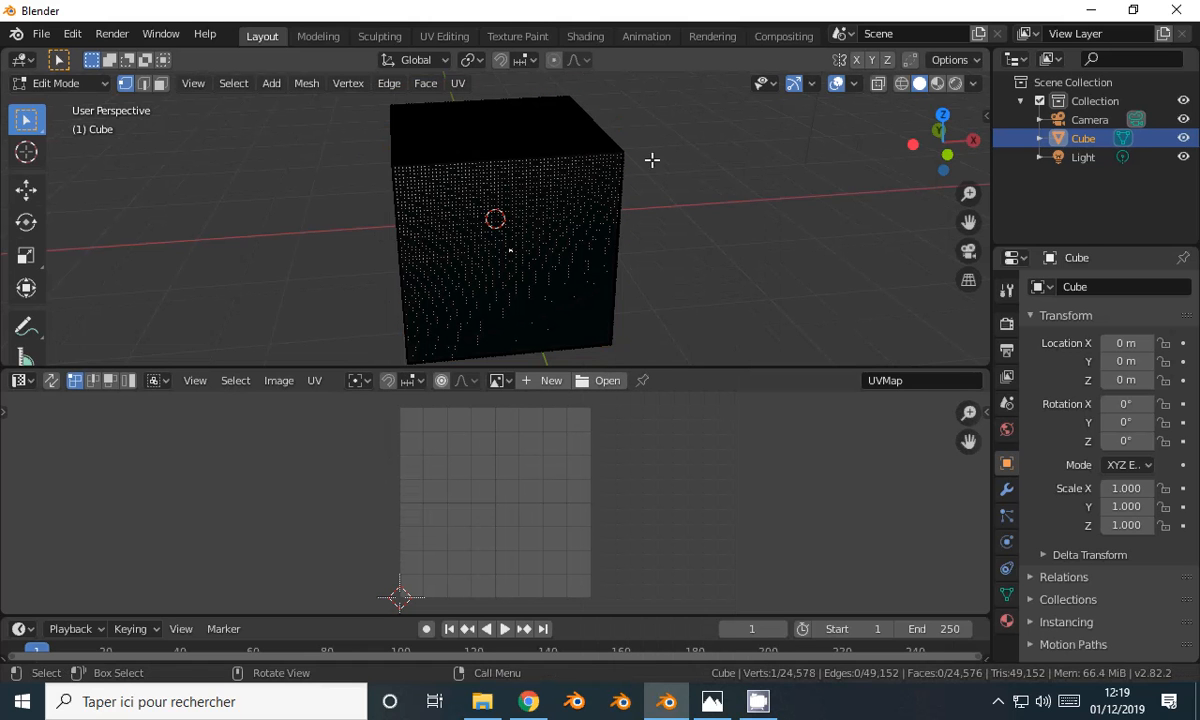
{"action": "key", "text": "a"}
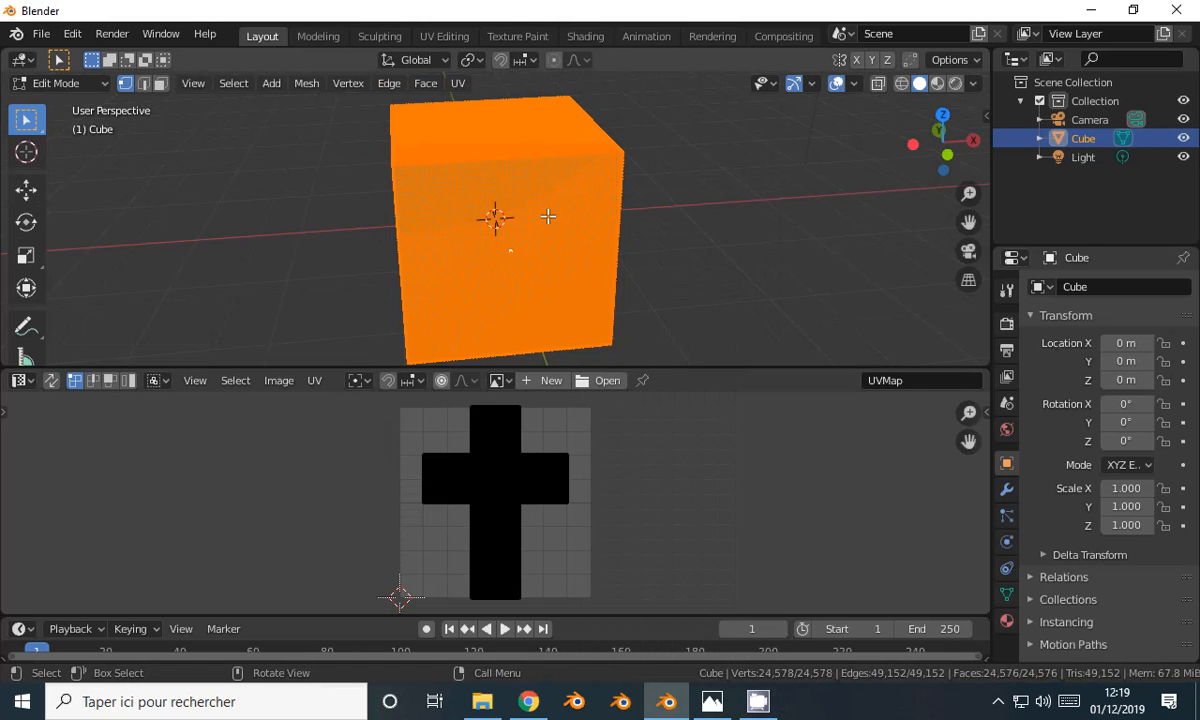
{"action": "key", "text": "u"}
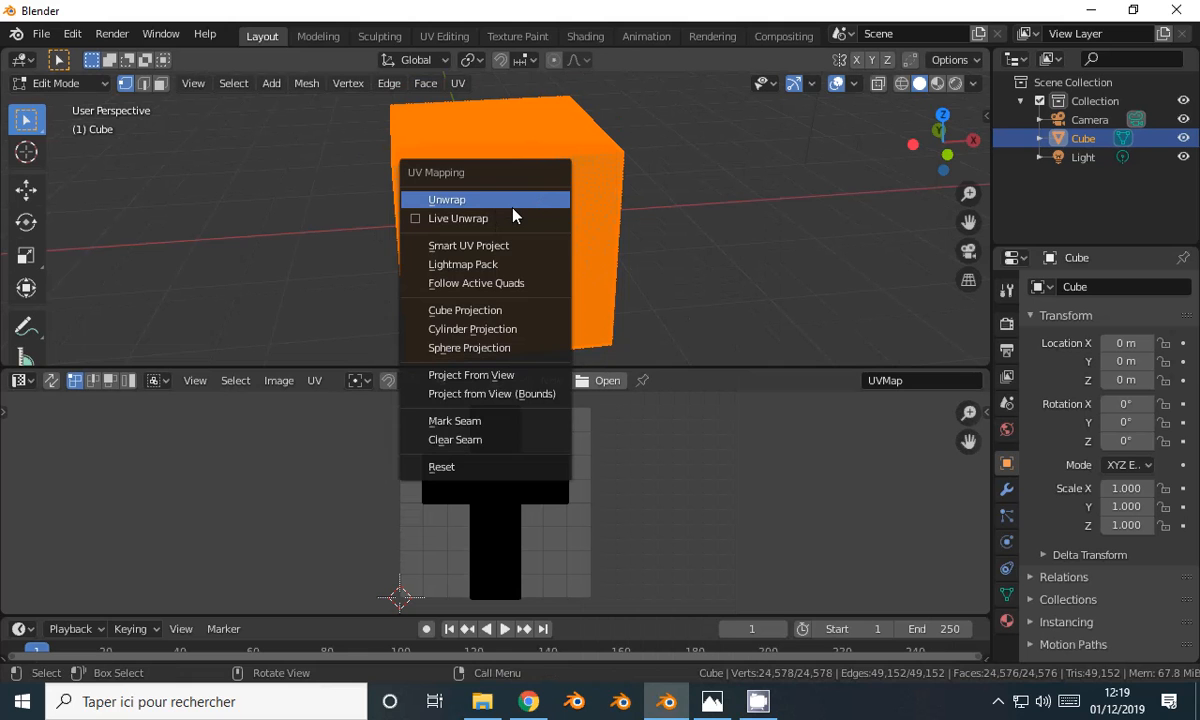
{"action": "left_click", "coordinate": [512, 201]}
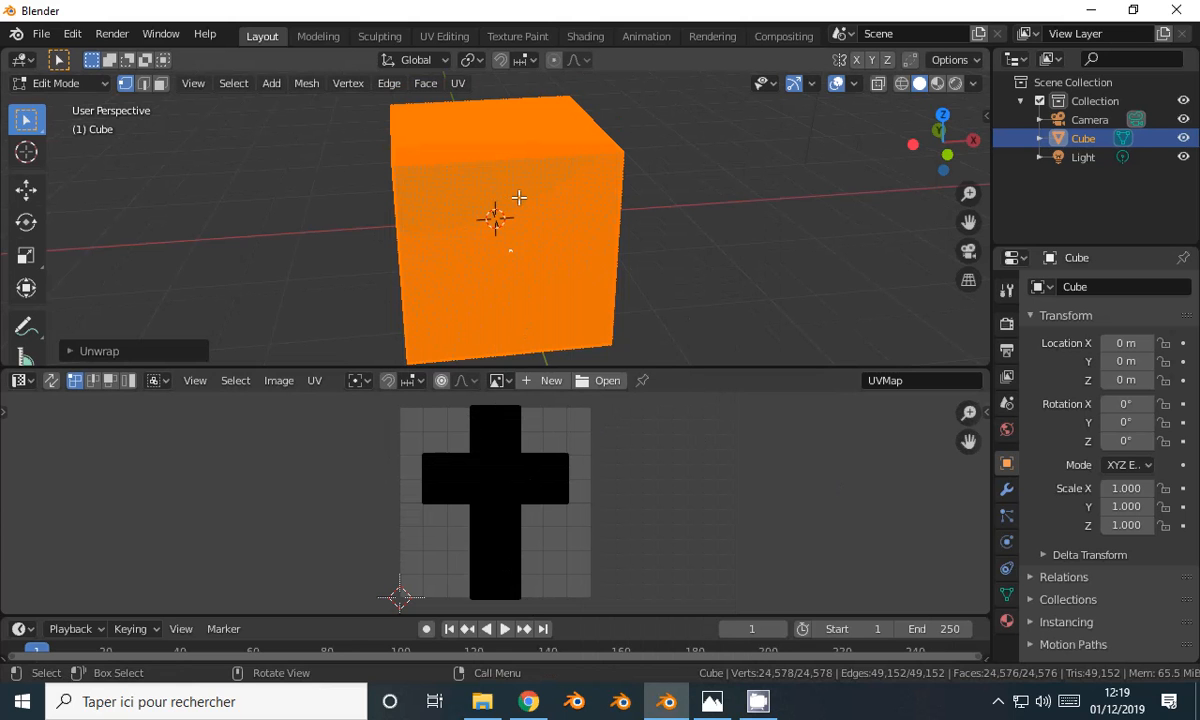
Step: Add a Displace modifier to the cube
{"action": "left_click", "coordinate": [1007, 491]}
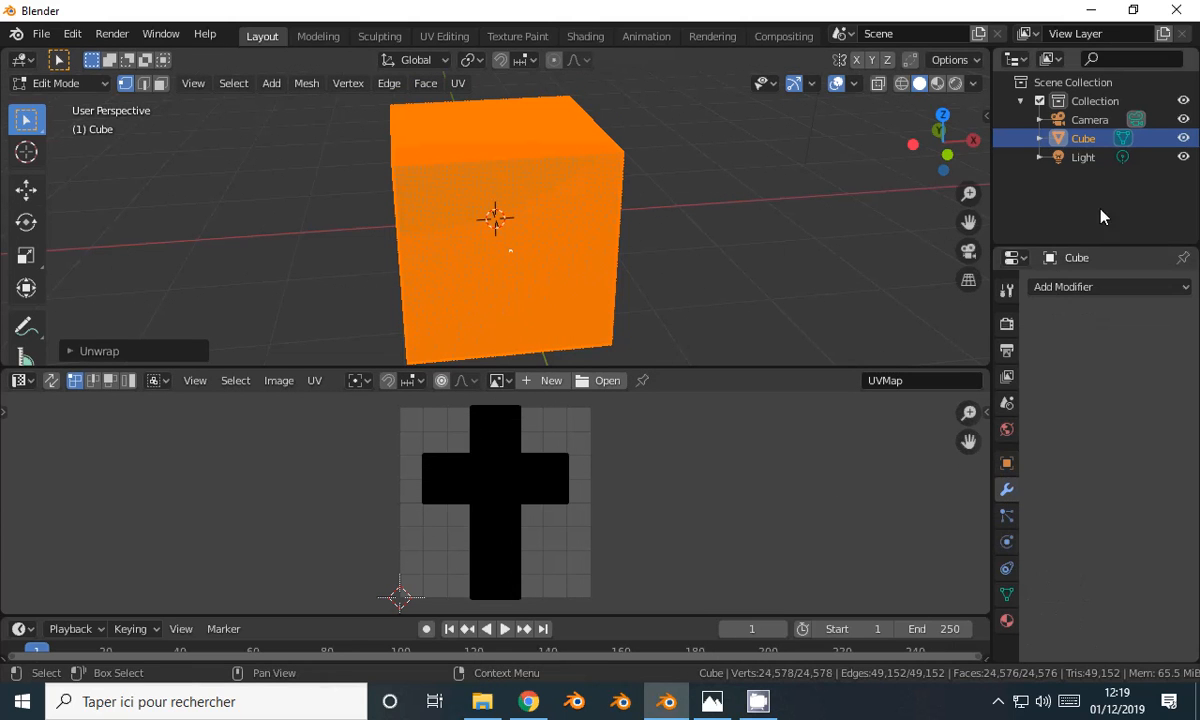
{"action": "left_click", "coordinate": [1066, 288]}
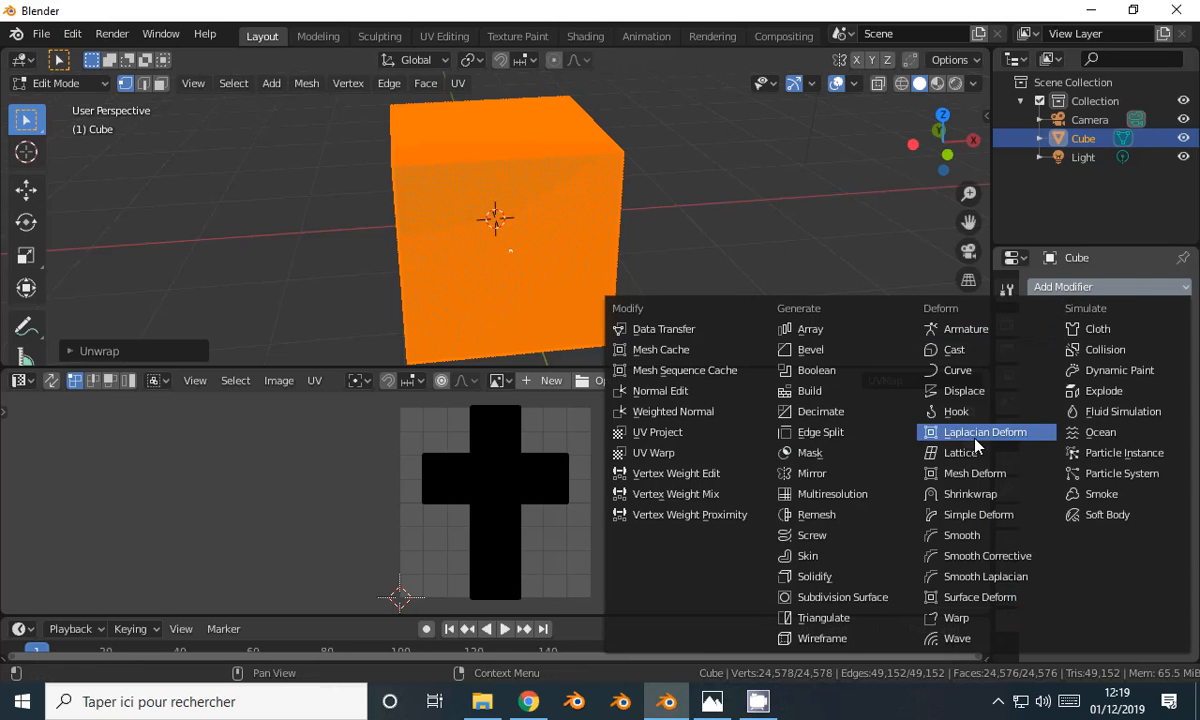
{"action": "left_click", "coordinate": [963, 398]}
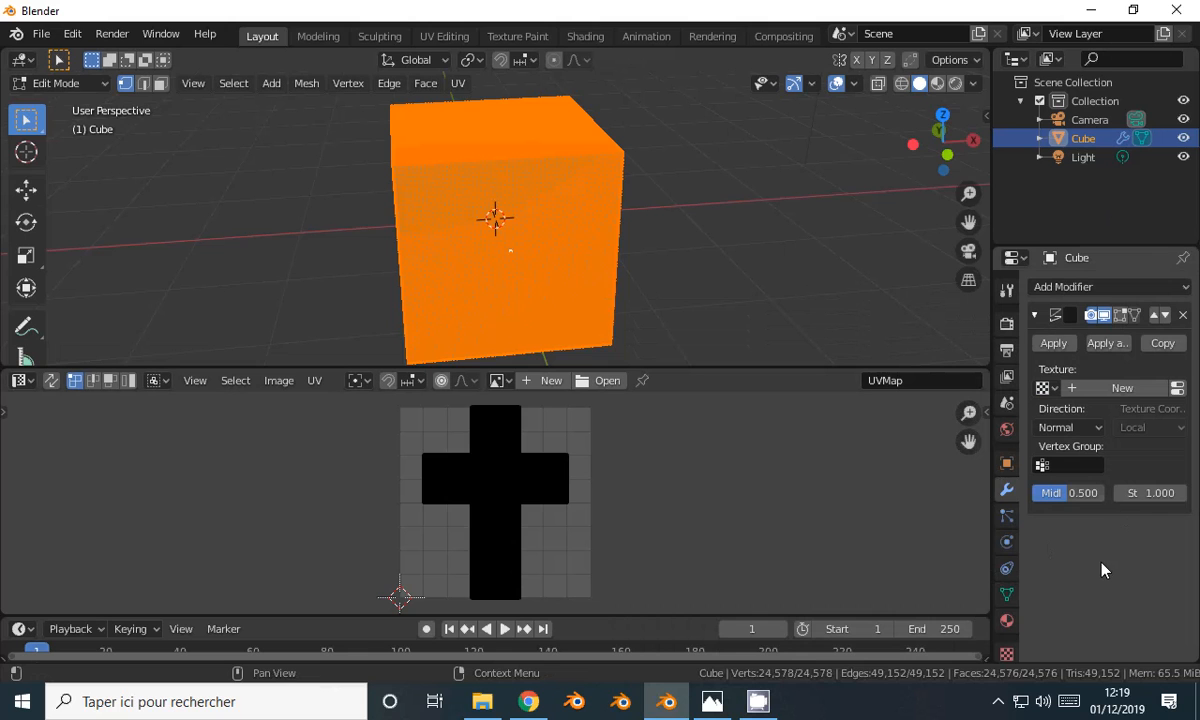
Step: Create a new texture for the Displace modifier and load 47673948-pierre-naturelle-mur-texturé-fond.jpg from the TUTO folder into it
{"action": "left_click", "coordinate": [1007, 655]}
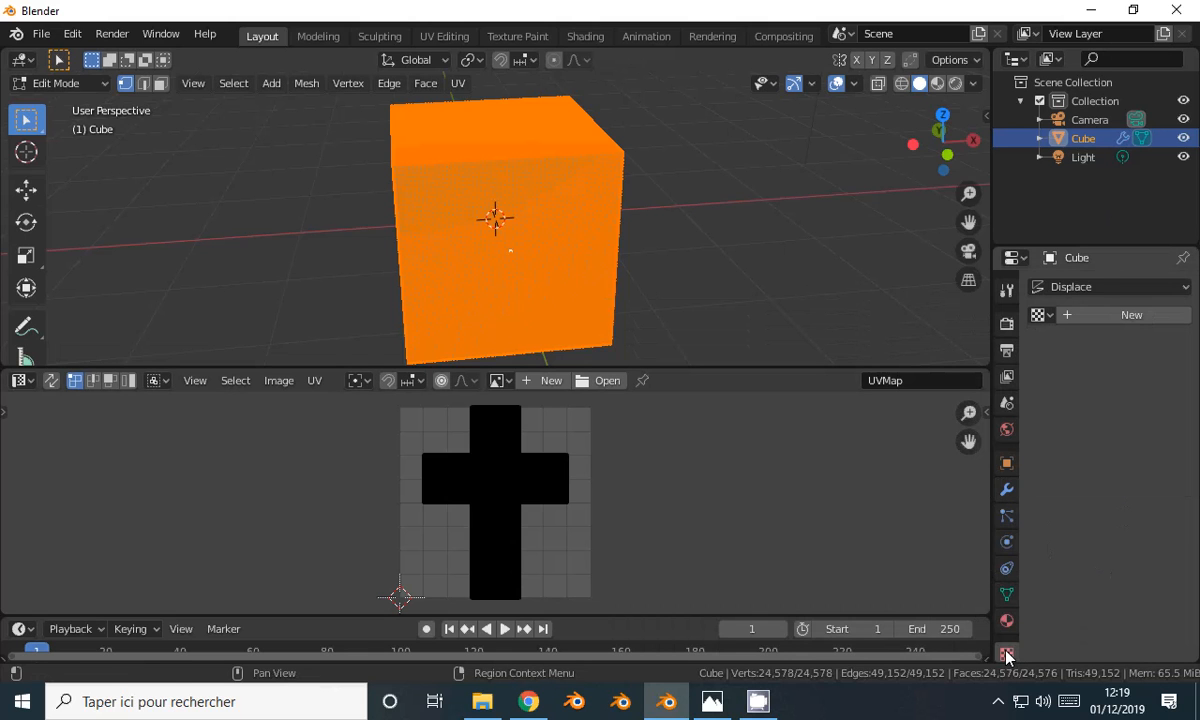
{"action": "left_click", "coordinate": [1115, 316]}
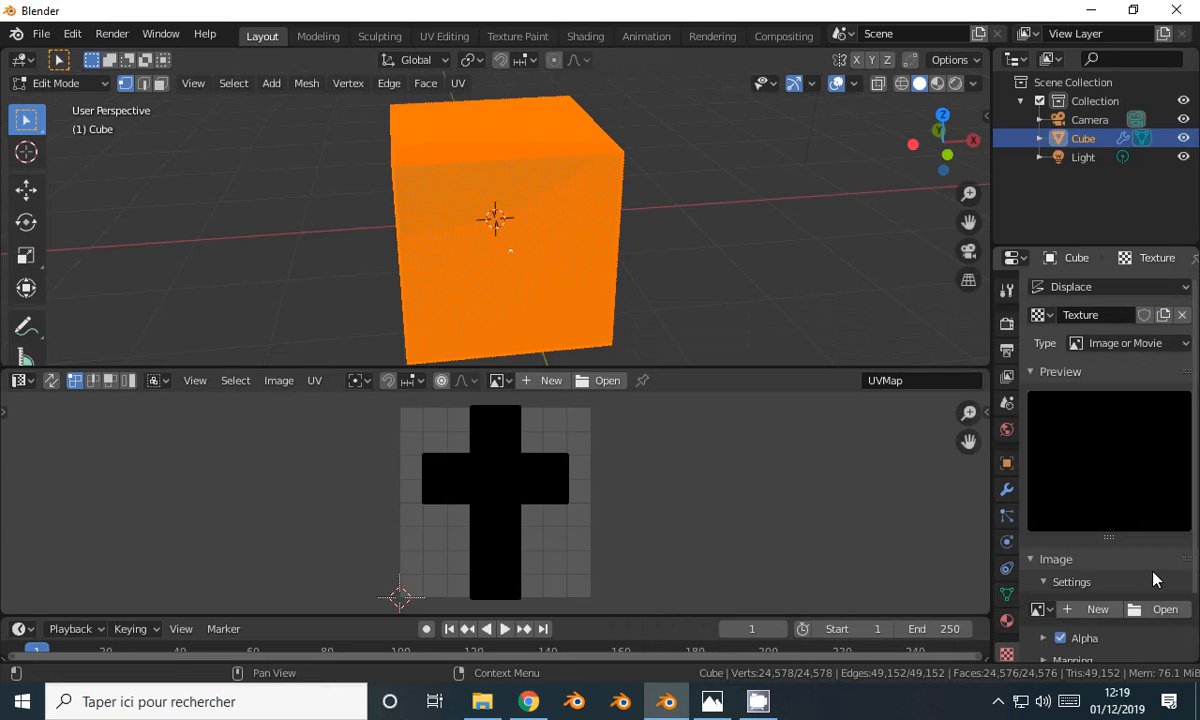
{"action": "left_click", "coordinate": [1160, 609]}
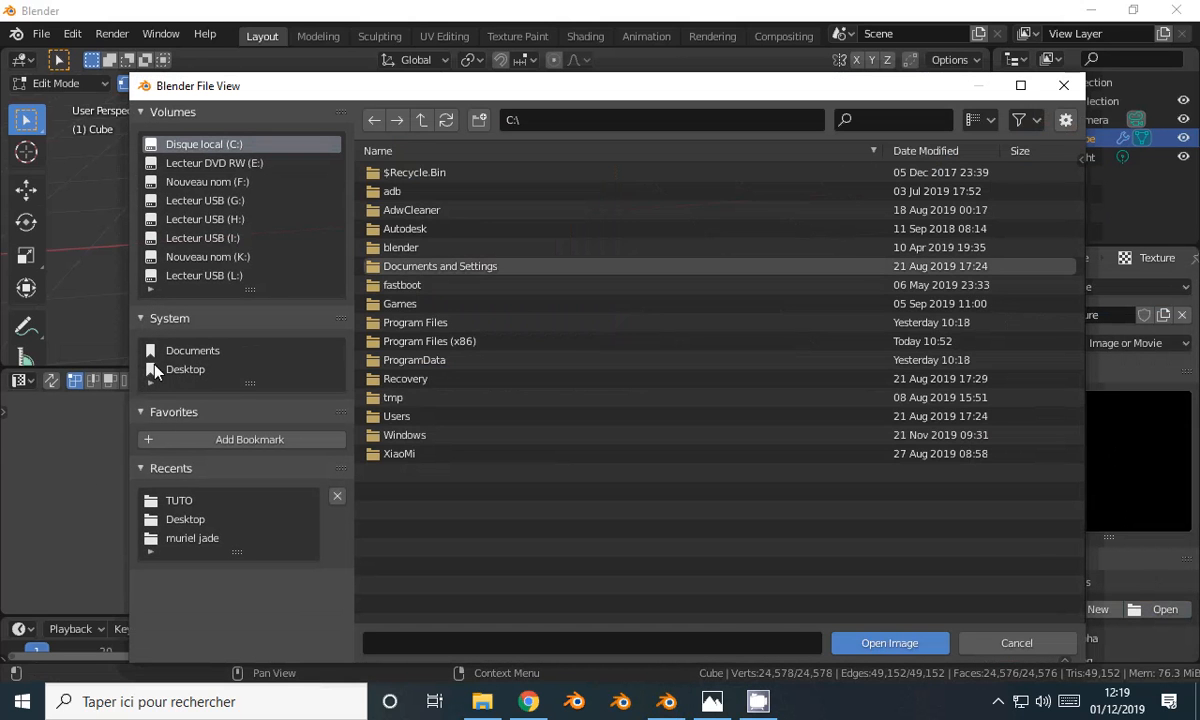
{"action": "left_click", "coordinate": [180, 500]}
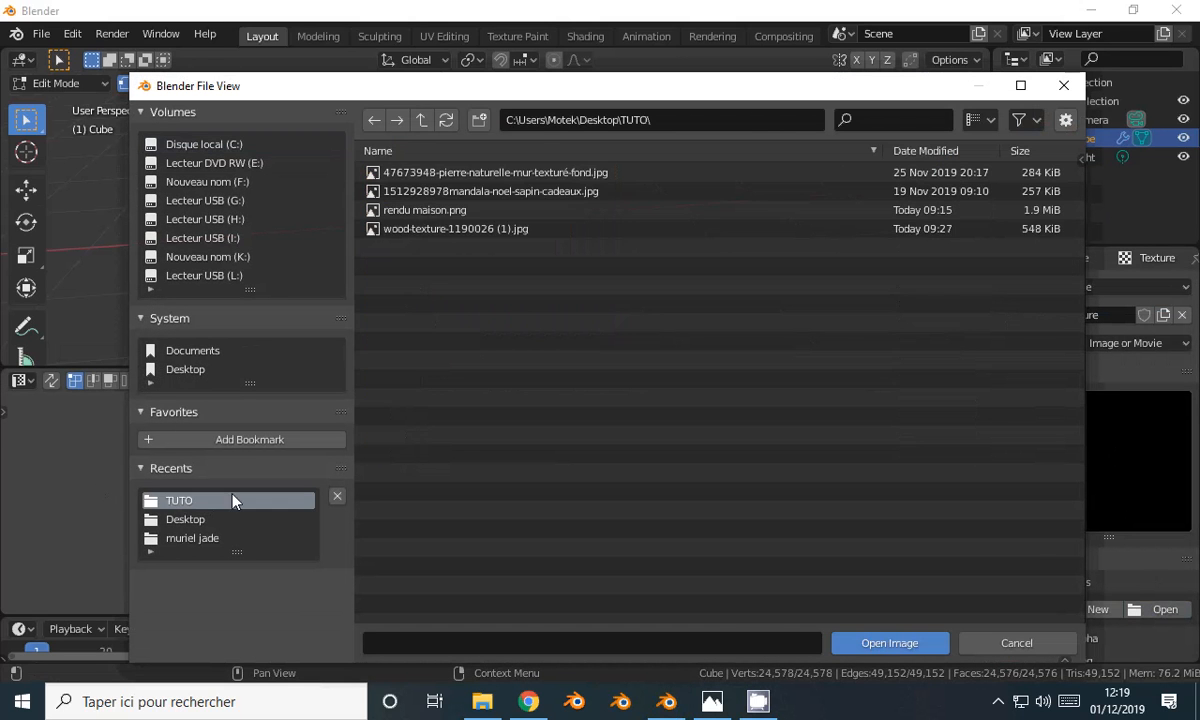
{"action": "left_click", "coordinate": [500, 173]}
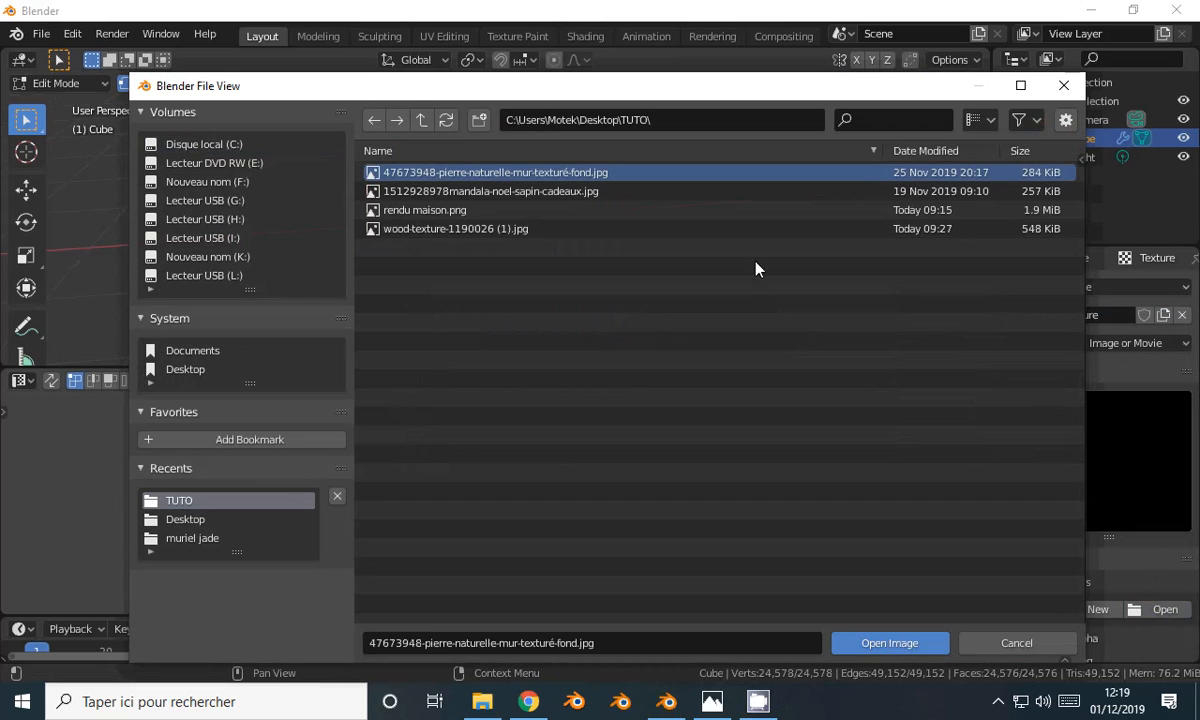
{"action": "left_click", "coordinate": [903, 645]}
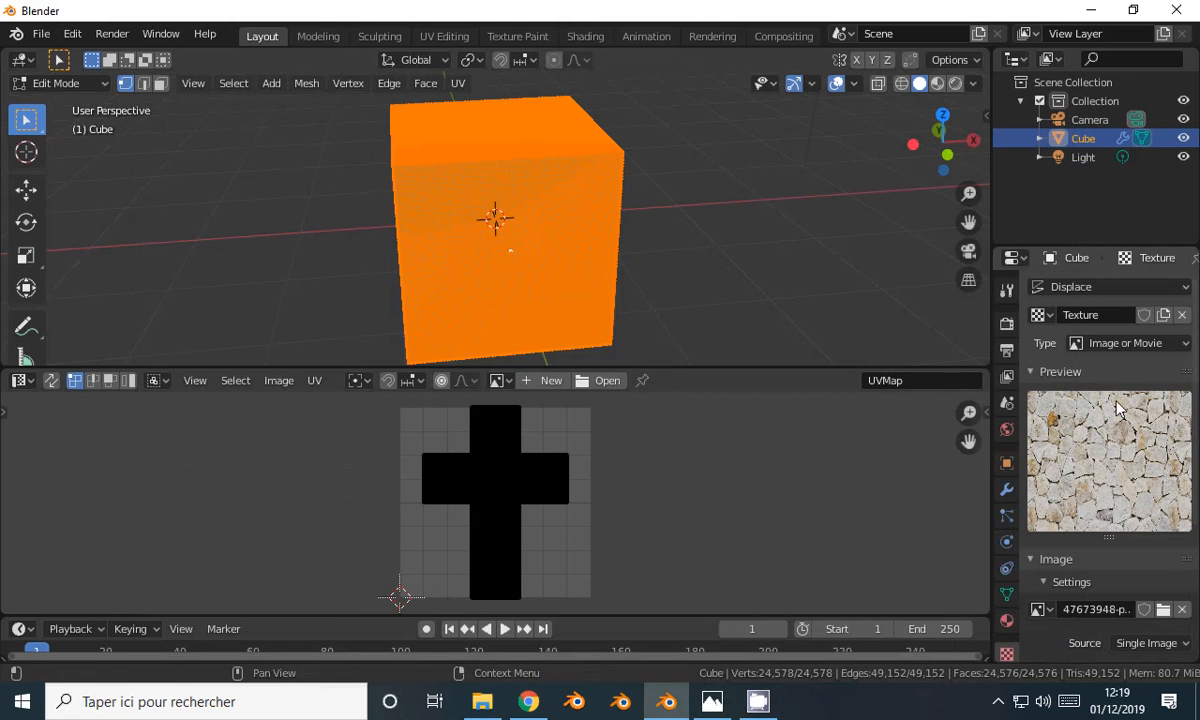
Step: Display the stone wall image 47673948-pierre-naturelle-mur-texturé-fond.jpg behind the cube's UV layout in the UV Editor
{"action": "left_click", "coordinate": [499, 381]}
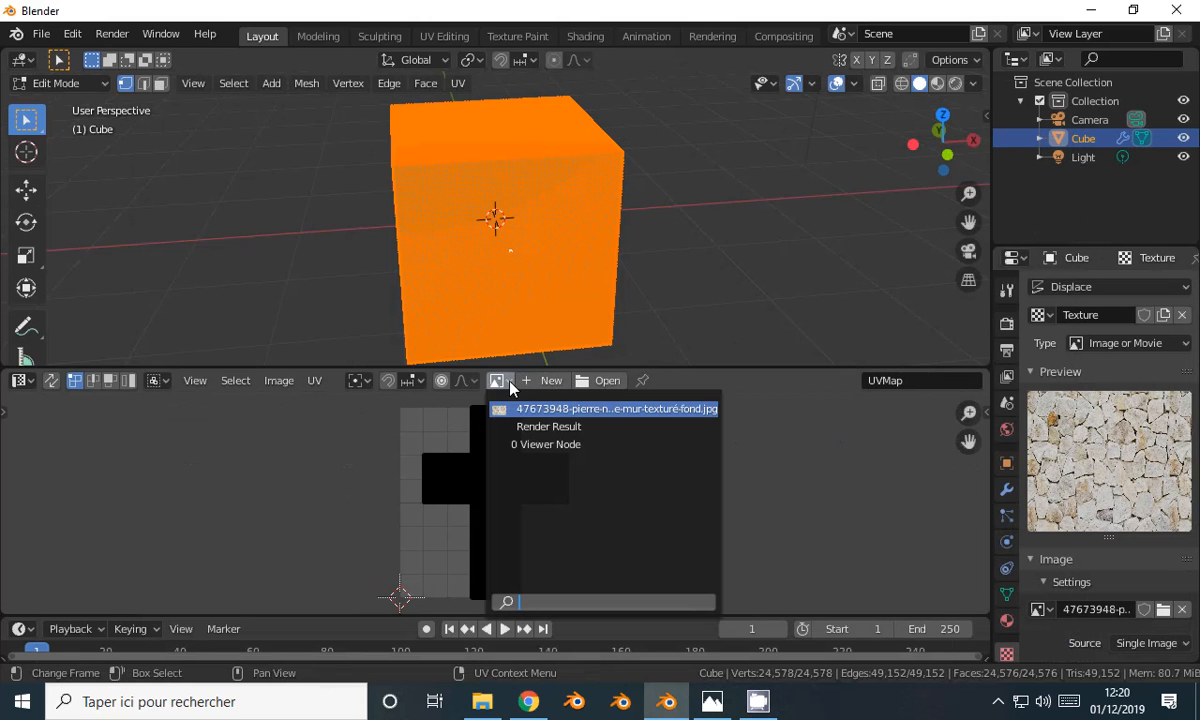
{"action": "left_click", "coordinate": [545, 409]}
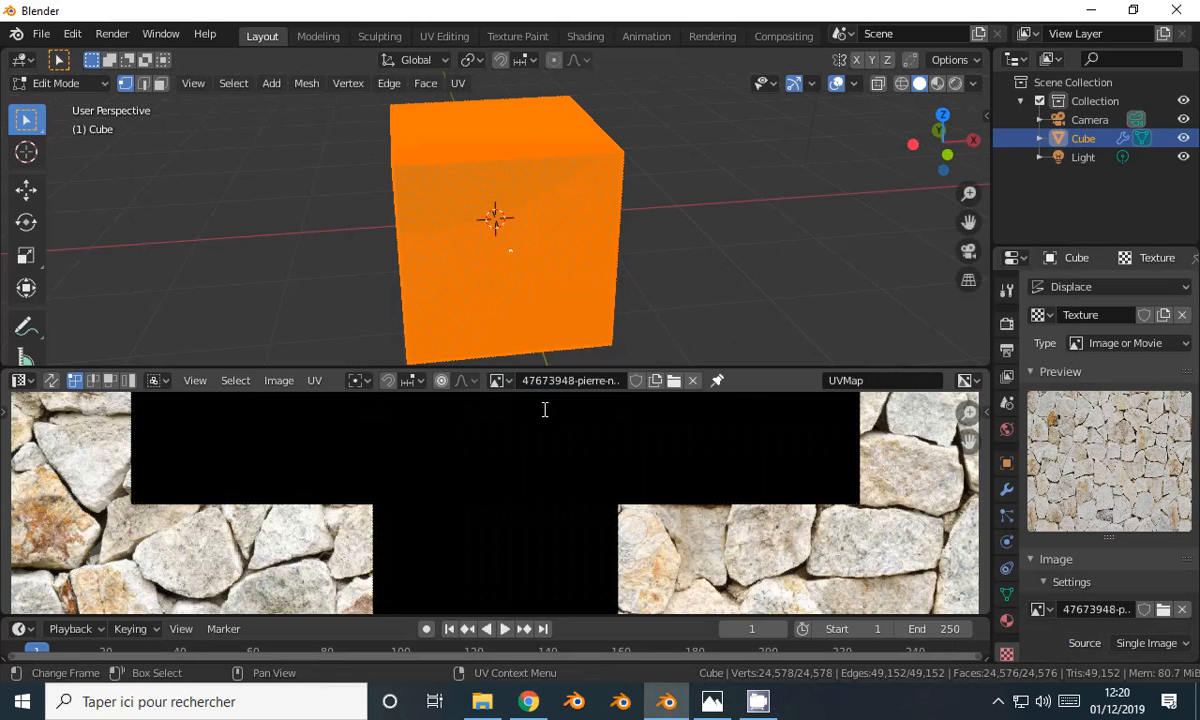
{"action": "scroll", "coordinate": [530, 527], "scroll_direction": "down", "scroll_amount": 6}
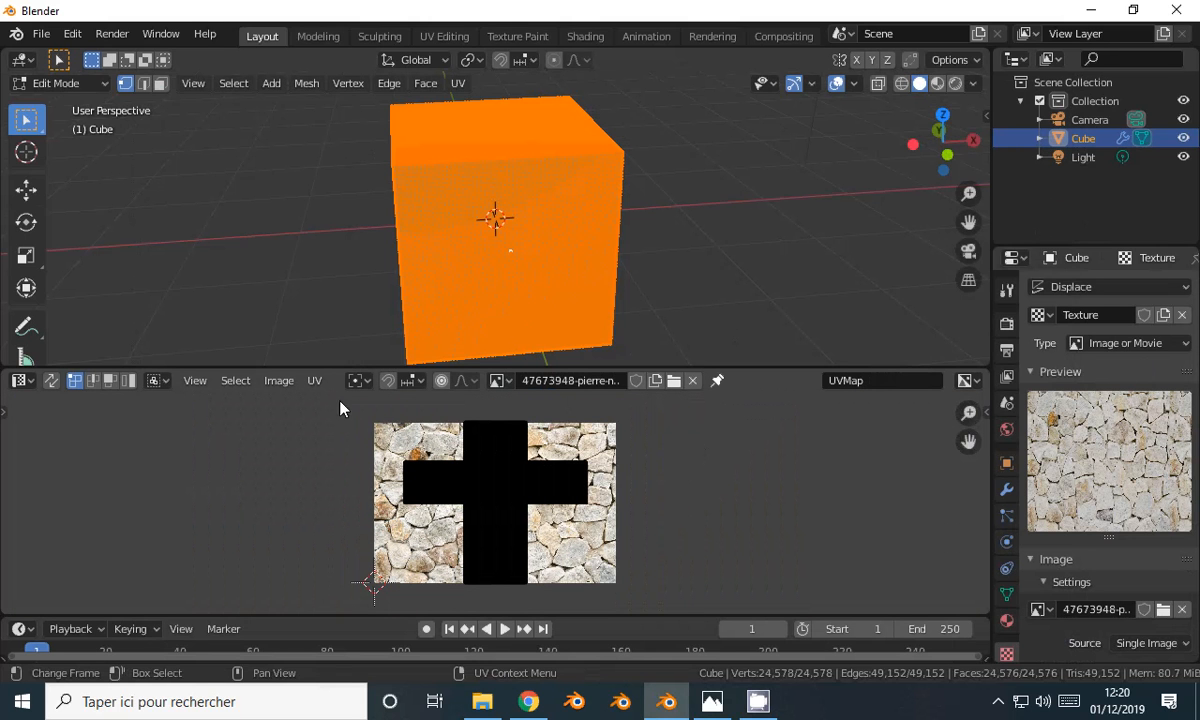
Step: Assign the stone wall texture to the Displace modifier and set its texture coordinates to UV
{"action": "left_click", "coordinate": [1007, 492]}
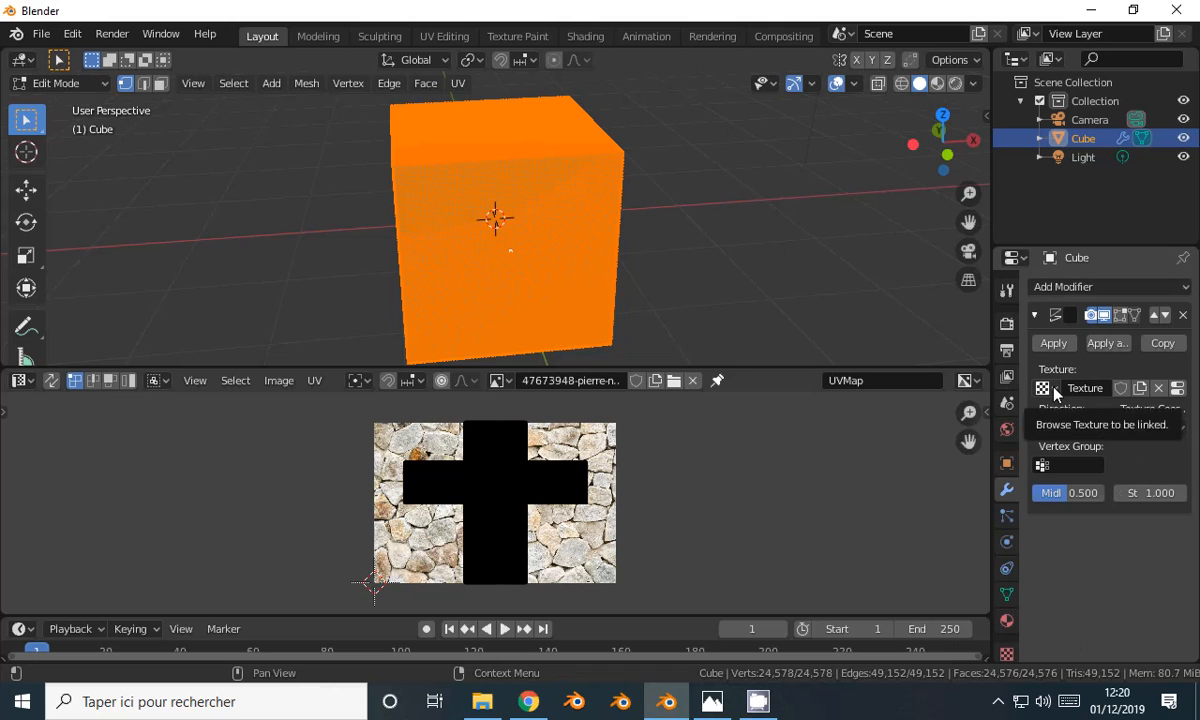
{"action": "left_click", "coordinate": [1050, 390]}
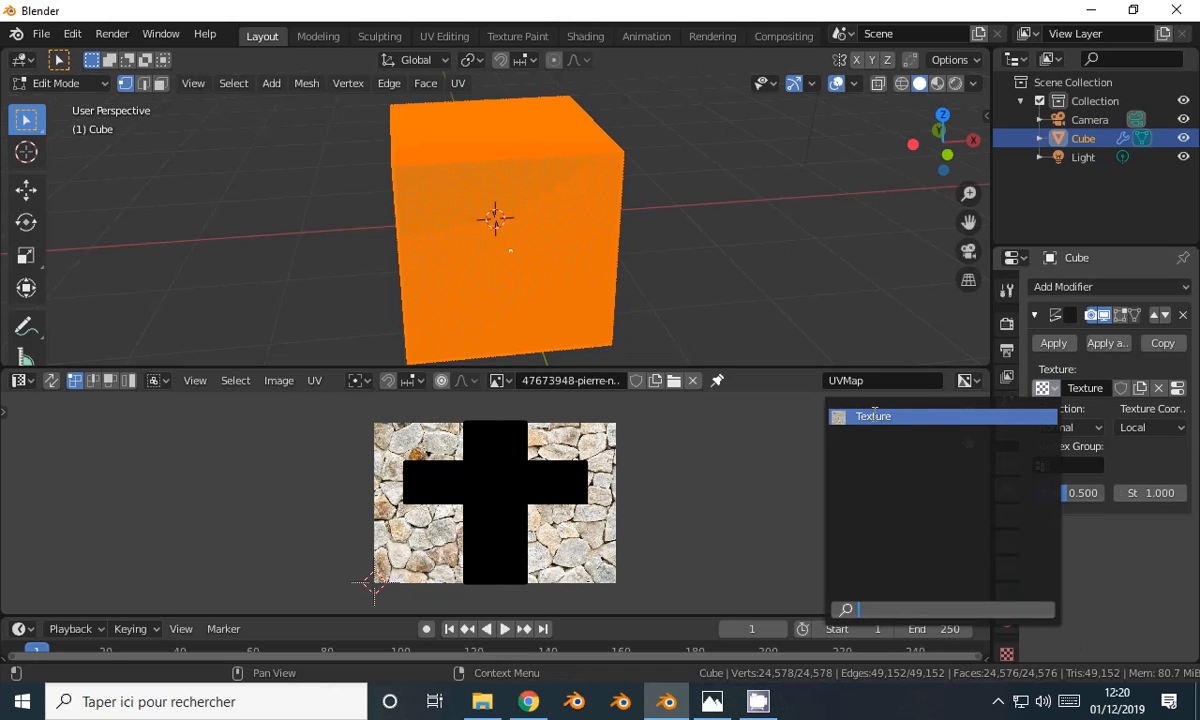
{"action": "left_click", "coordinate": [875, 414]}
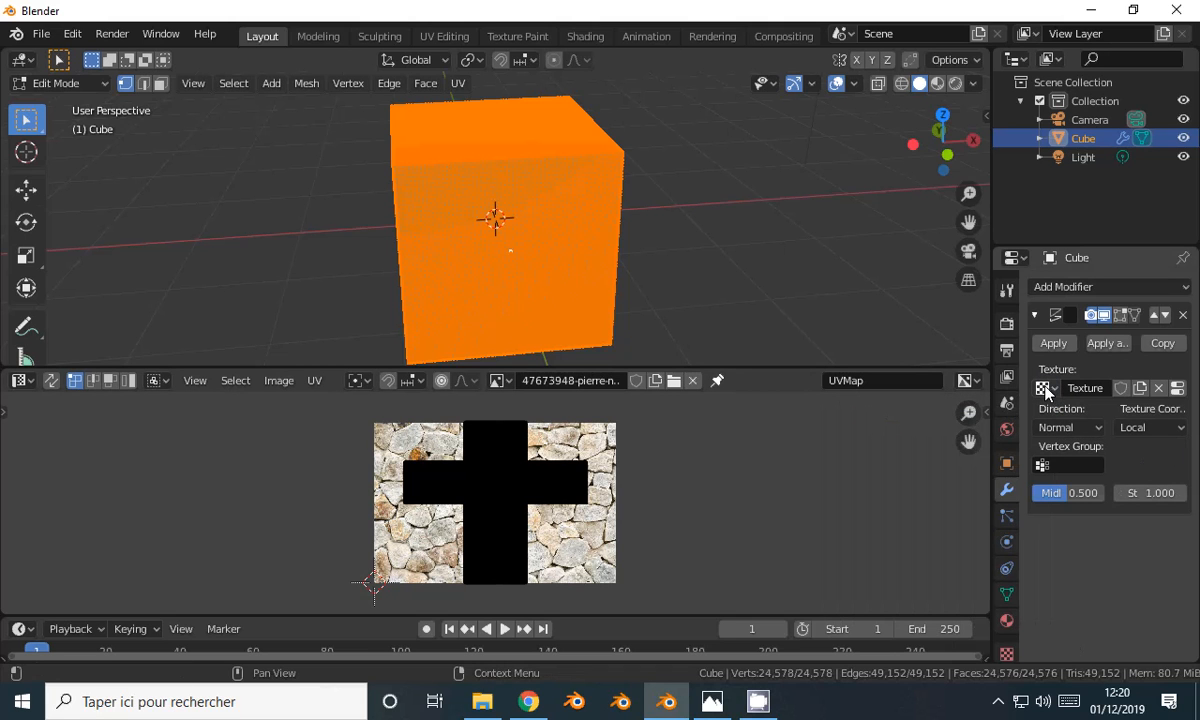
{"action": "left_click", "coordinate": [1148, 429]}
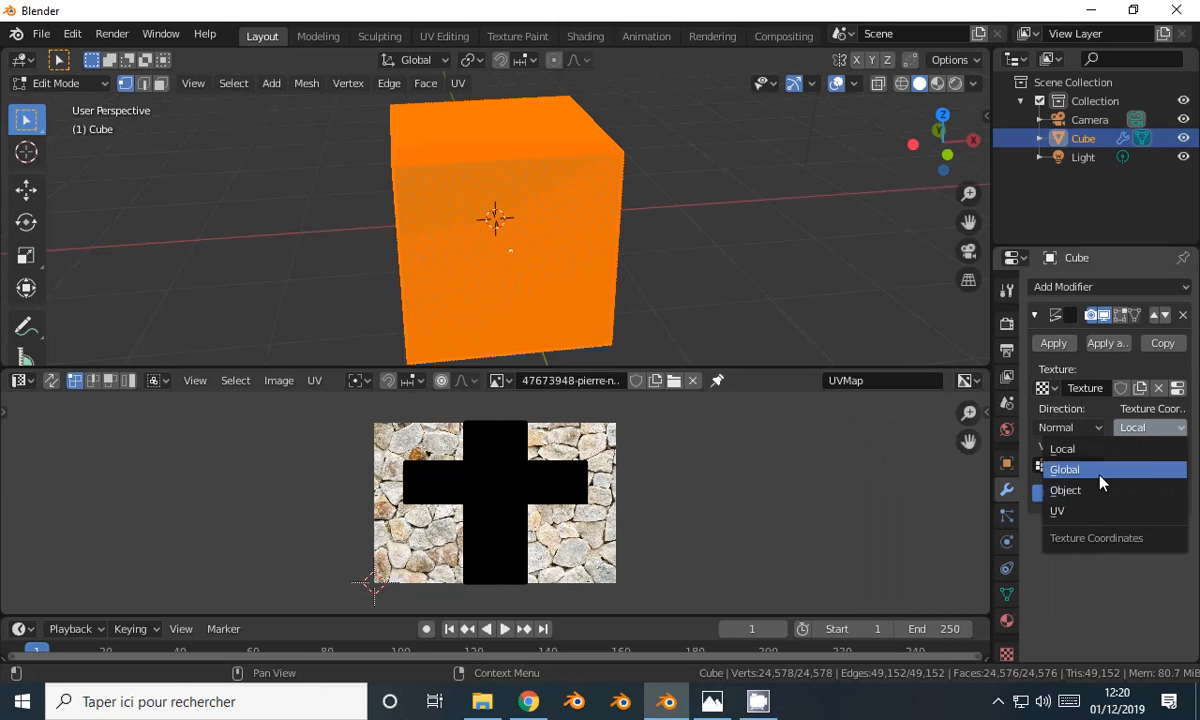
{"action": "left_click", "coordinate": [1097, 512]}
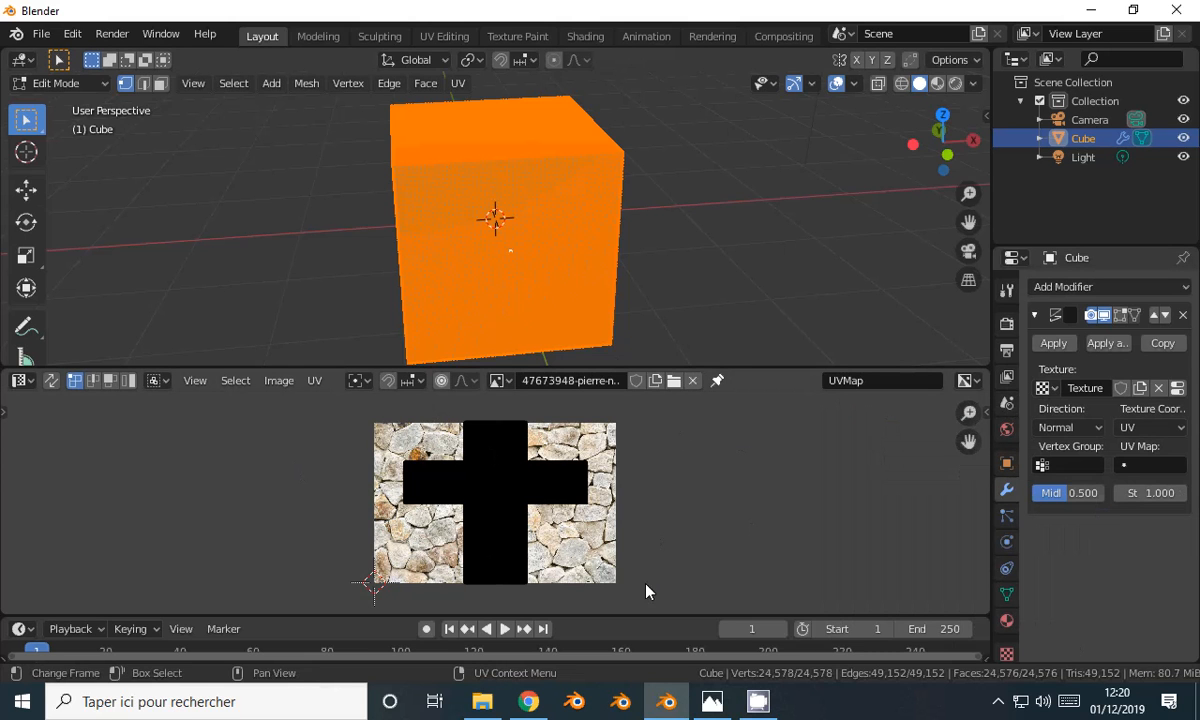
Step: Set the Displace modifier's strength to 0.05 and return to Object Mode to inspect the cube's relief
{"action": "left_click", "coordinate": [1148, 492]}
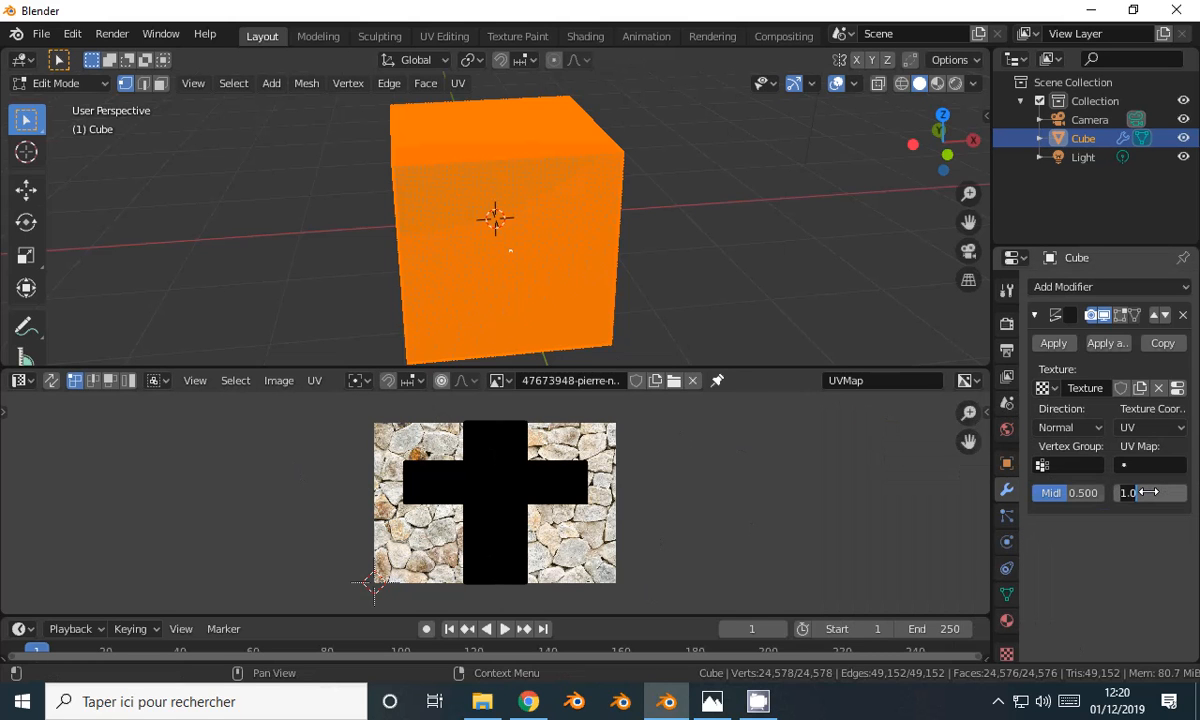
{"action": "type", "text": "0.05"}
{"action": "key", "text": "Return"}
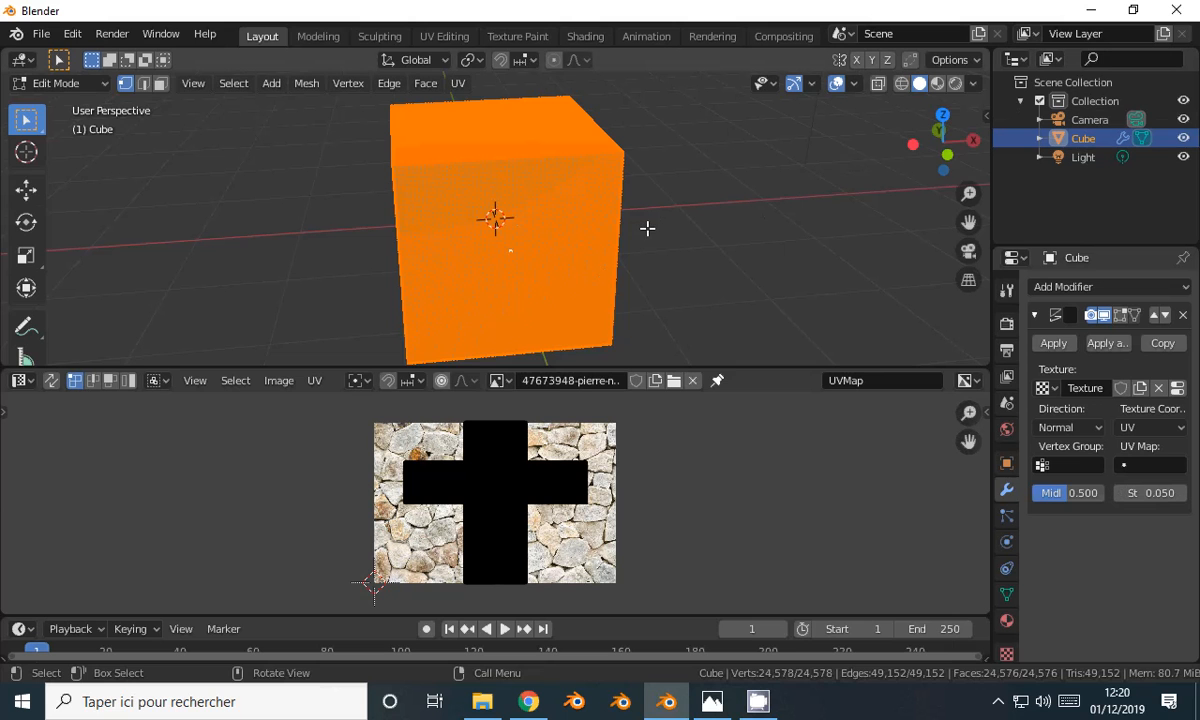
{"action": "key", "text": "Tab"}
{"action": "middle_click_drag", "start_coordinate": [651, 236], "coordinate": [356, 214]}
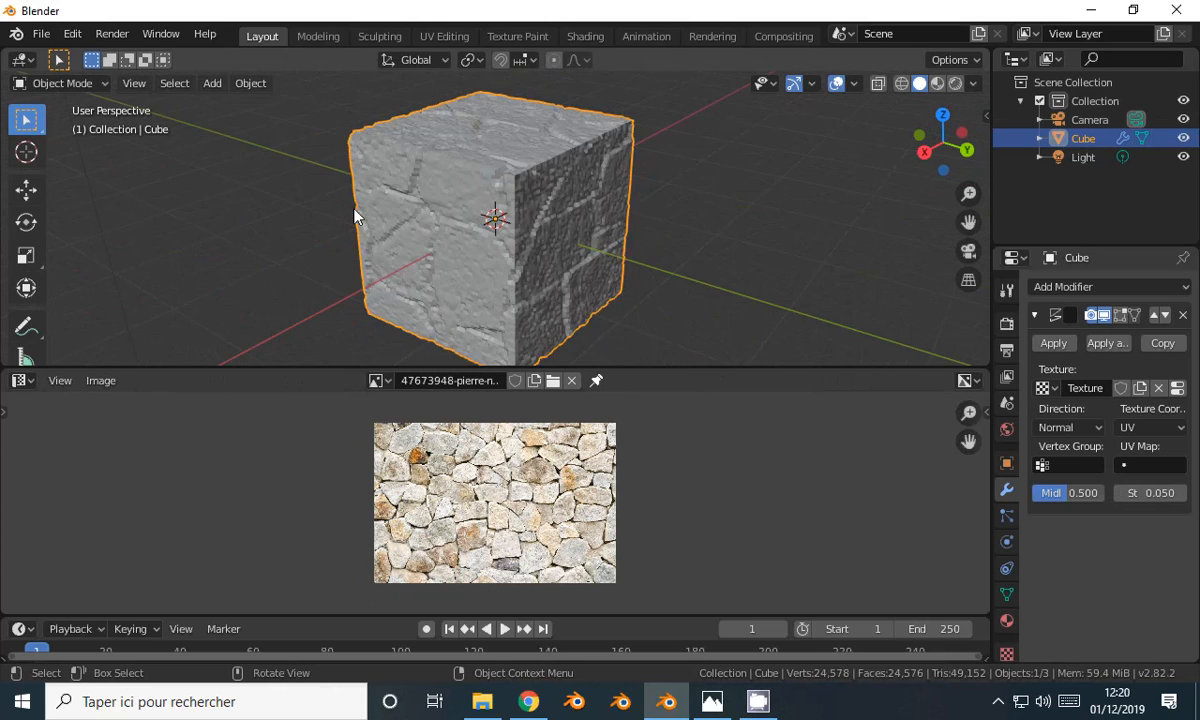
{"action": "scroll", "coordinate": [356, 214], "scroll_direction": "up", "scroll_amount": 5}
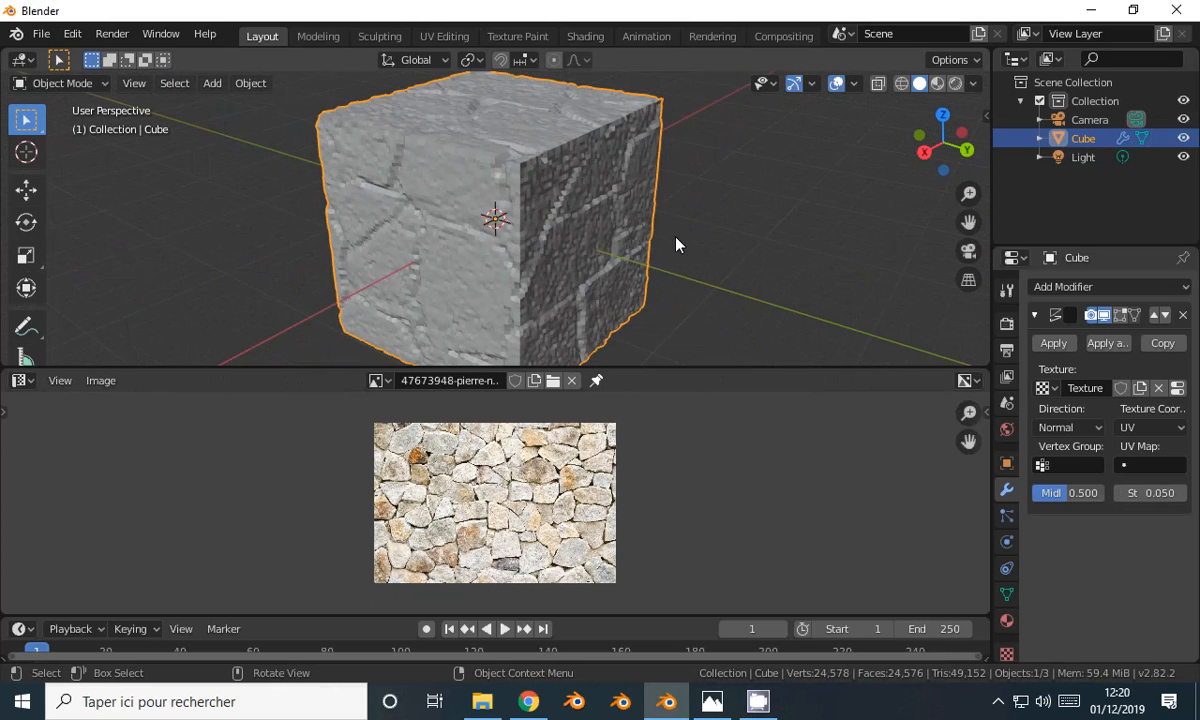
{"action": "middle_click_drag", "start_coordinate": [676, 244], "coordinate": [700, 246]}
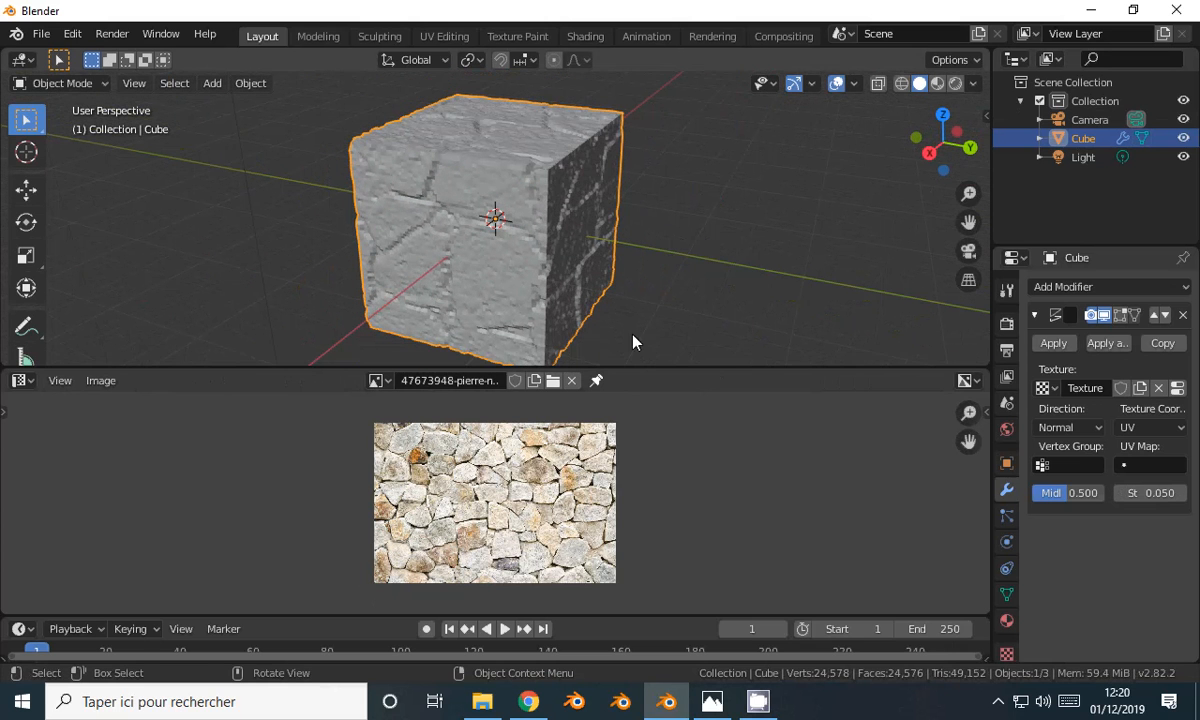
Step: Set the Displace modifier's strength to 0.08 and check the relief on the cube's sides
{"action": "left_click", "coordinate": [1152, 492]}
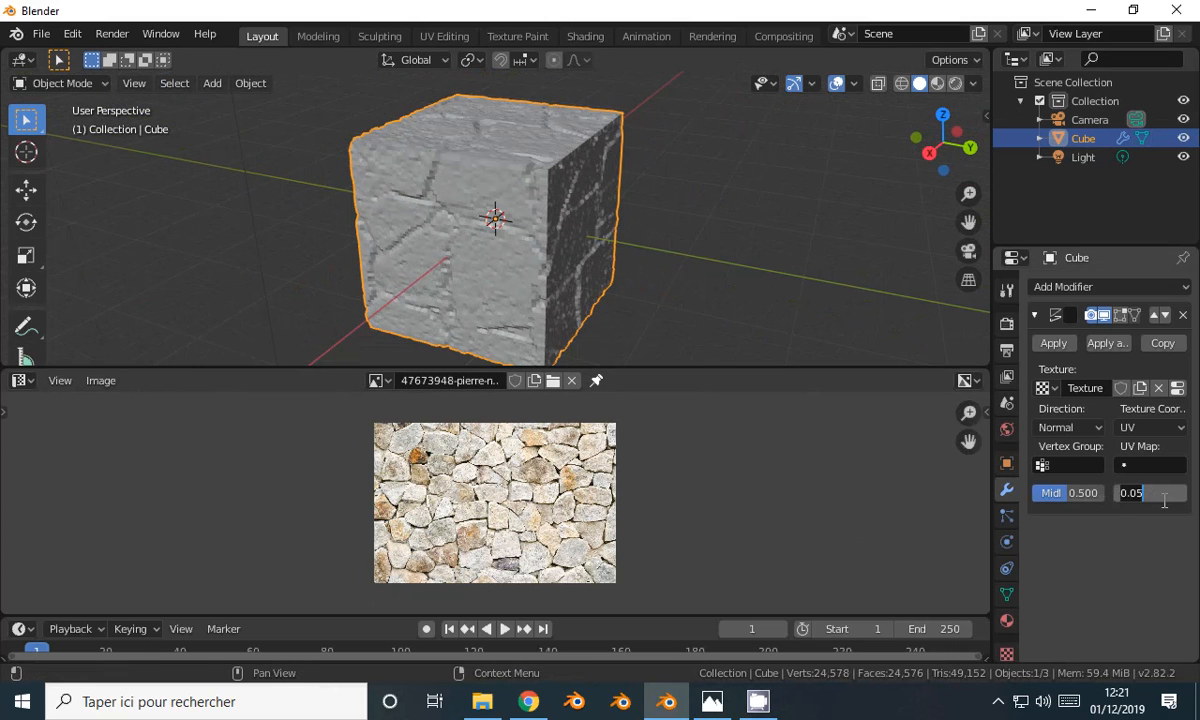
{"action": "type", "text": "0.08"}
{"action": "key", "text": "Return"}
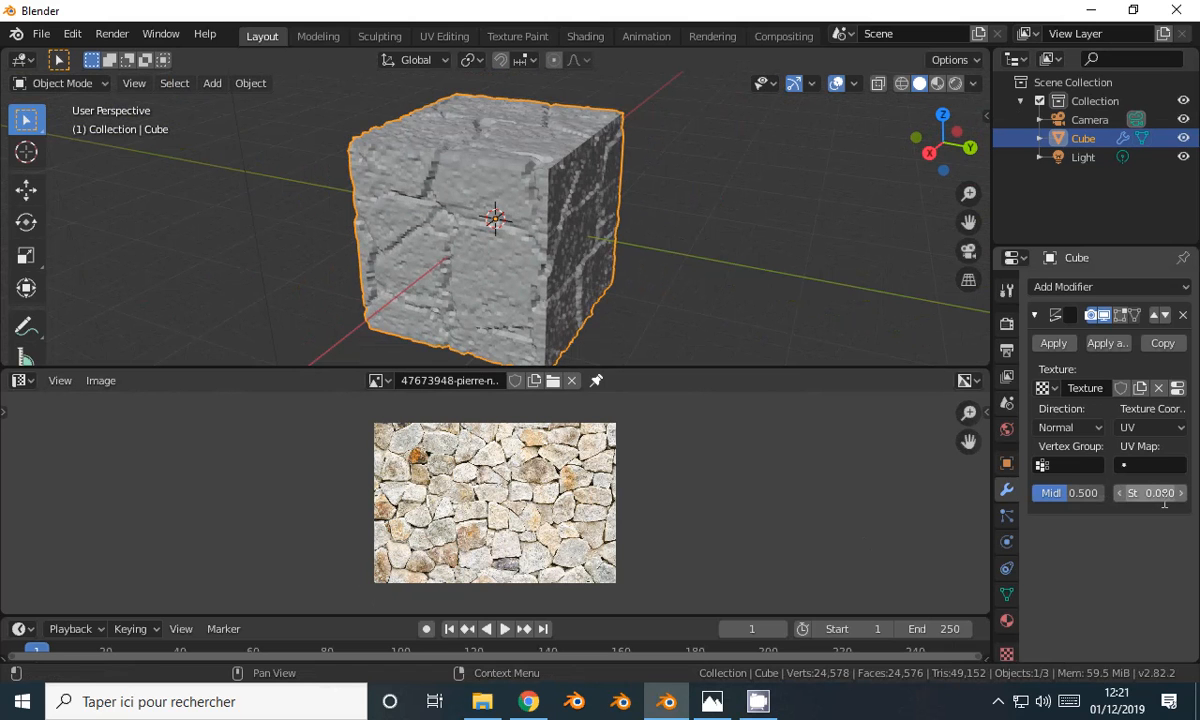
{"action": "scroll", "coordinate": [643, 261], "scroll_direction": "up", "scroll_amount": 2}
{"action": "scroll", "coordinate": [643, 261], "scroll_direction": "down", "scroll_amount": 3}
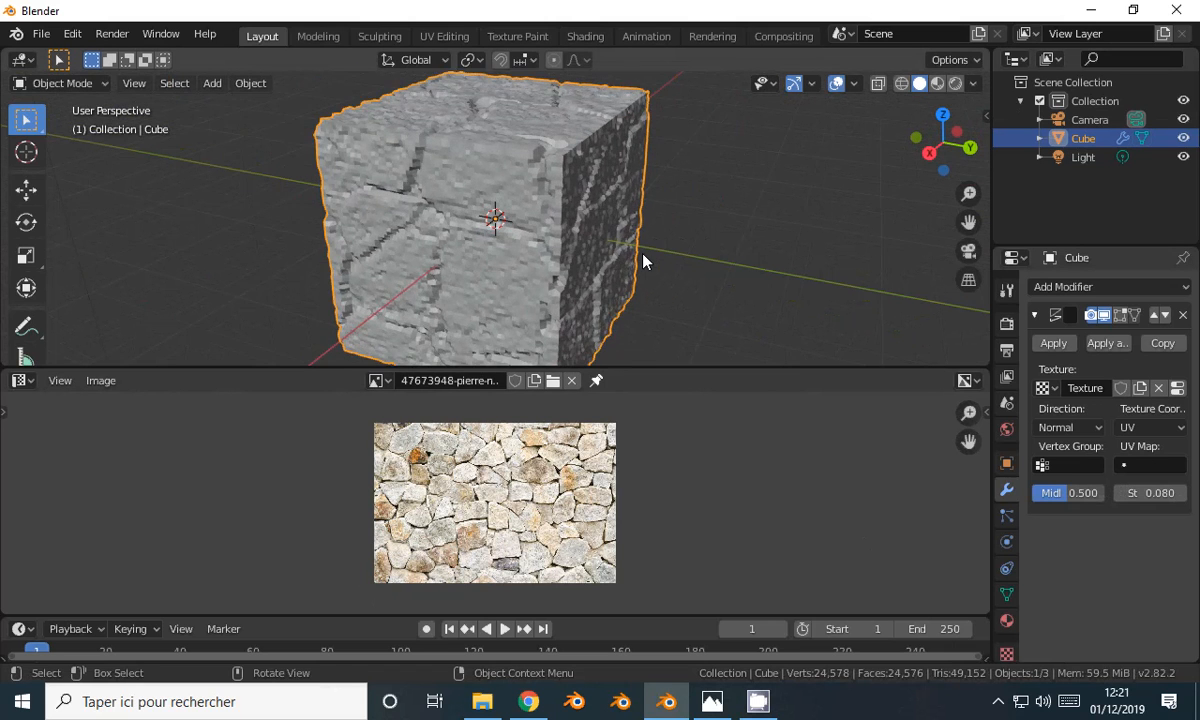
{"action": "middle_click_drag", "start_coordinate": [755, 211], "coordinate": [511, 250]}
{"action": "middle_click_drag", "start_coordinate": [700, 233], "coordinate": [512, 241]}
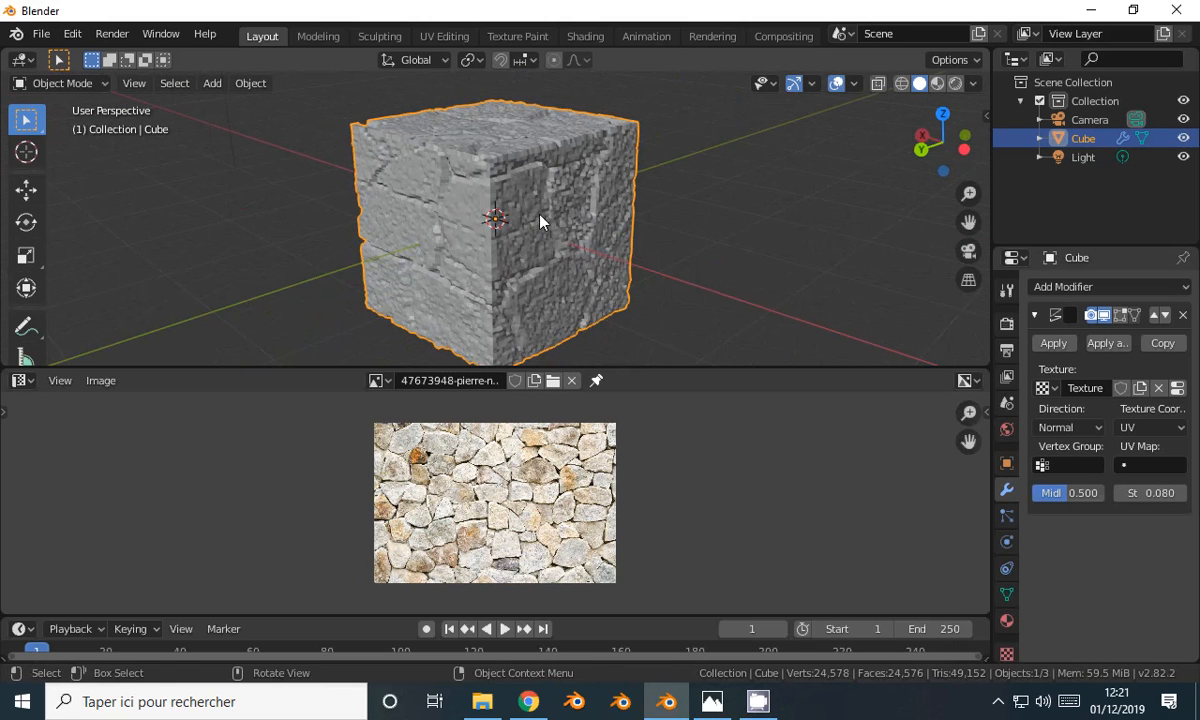
Step: Subdivide the cube's whole mesh two more times in Edit Mode, then inspect the relief in Object Mode
{"action": "key", "text": "Tab"}
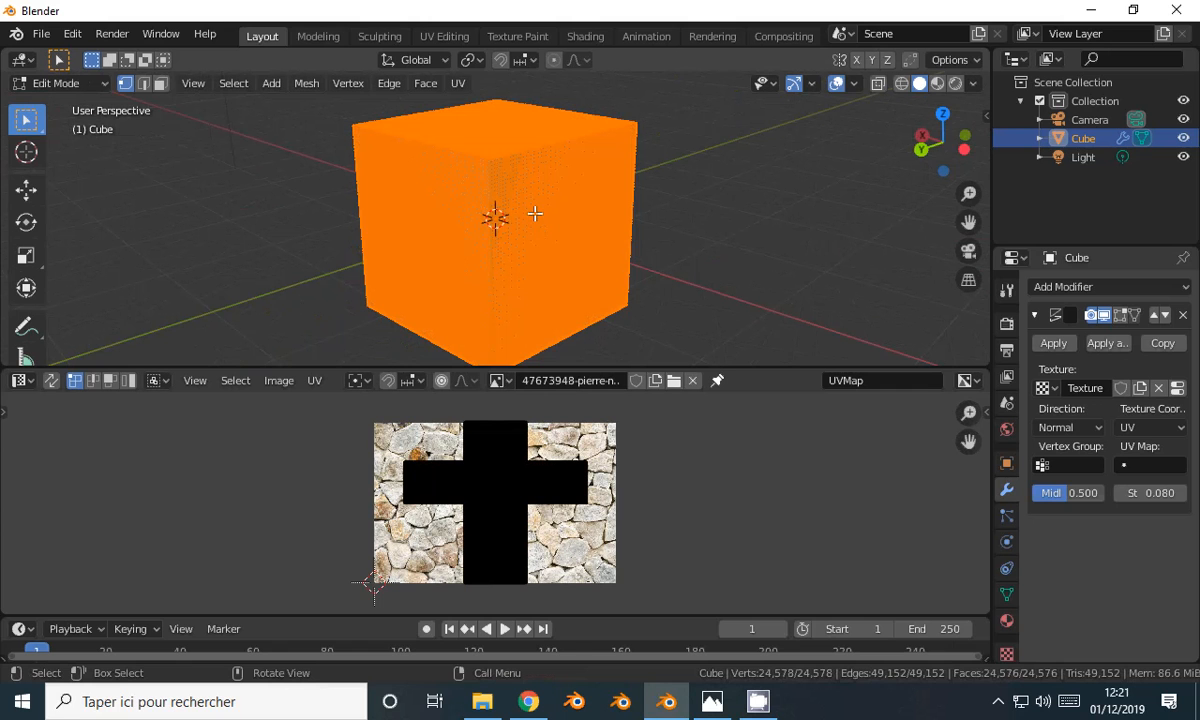
{"action": "right_click", "coordinate": [535, 214]}
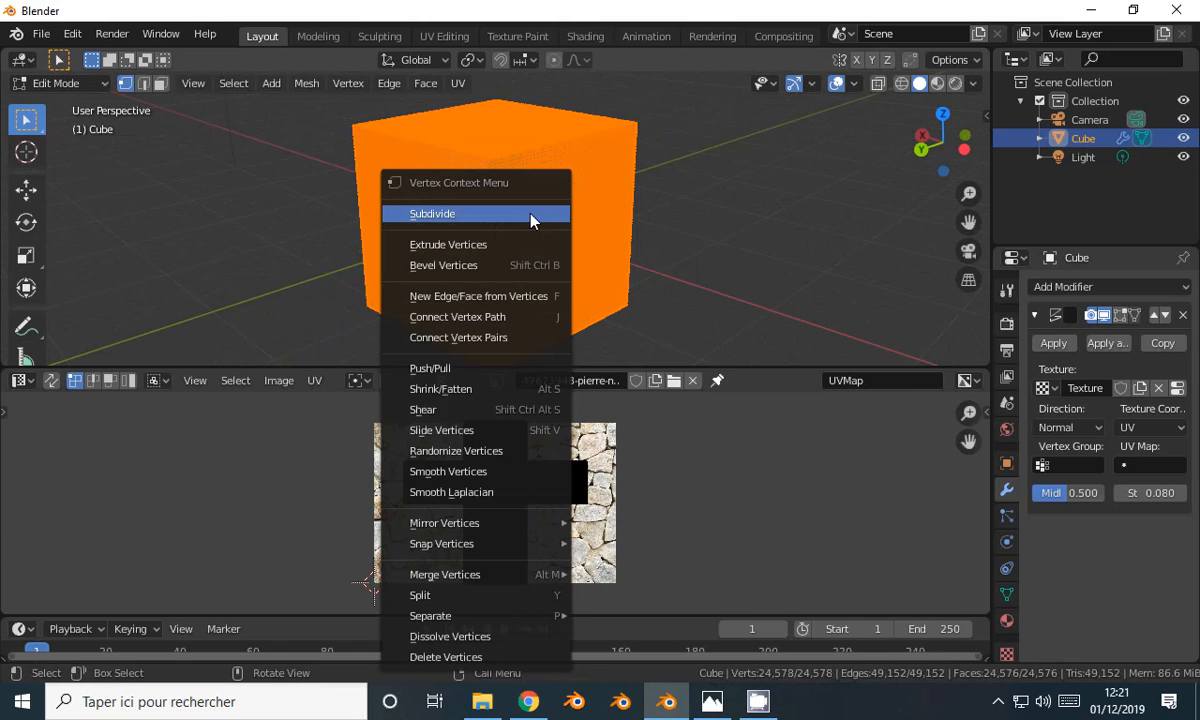
{"action": "left_click", "coordinate": [530, 214]}
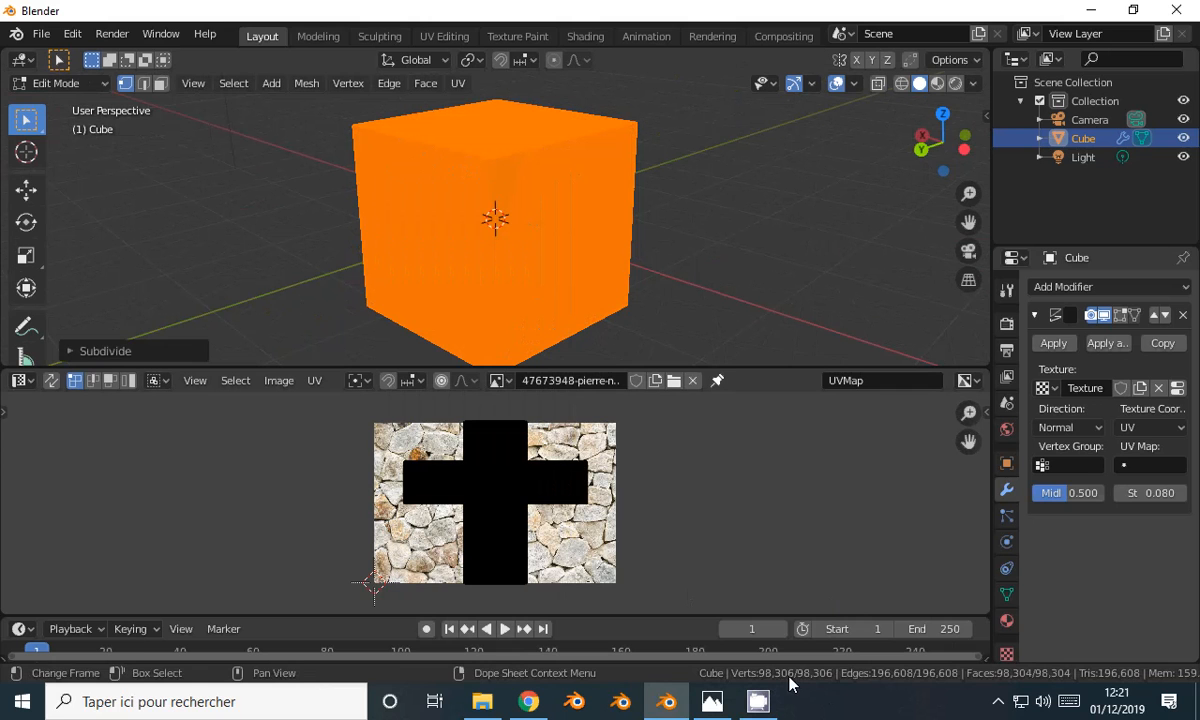
{"action": "right_click", "coordinate": [553, 231]}
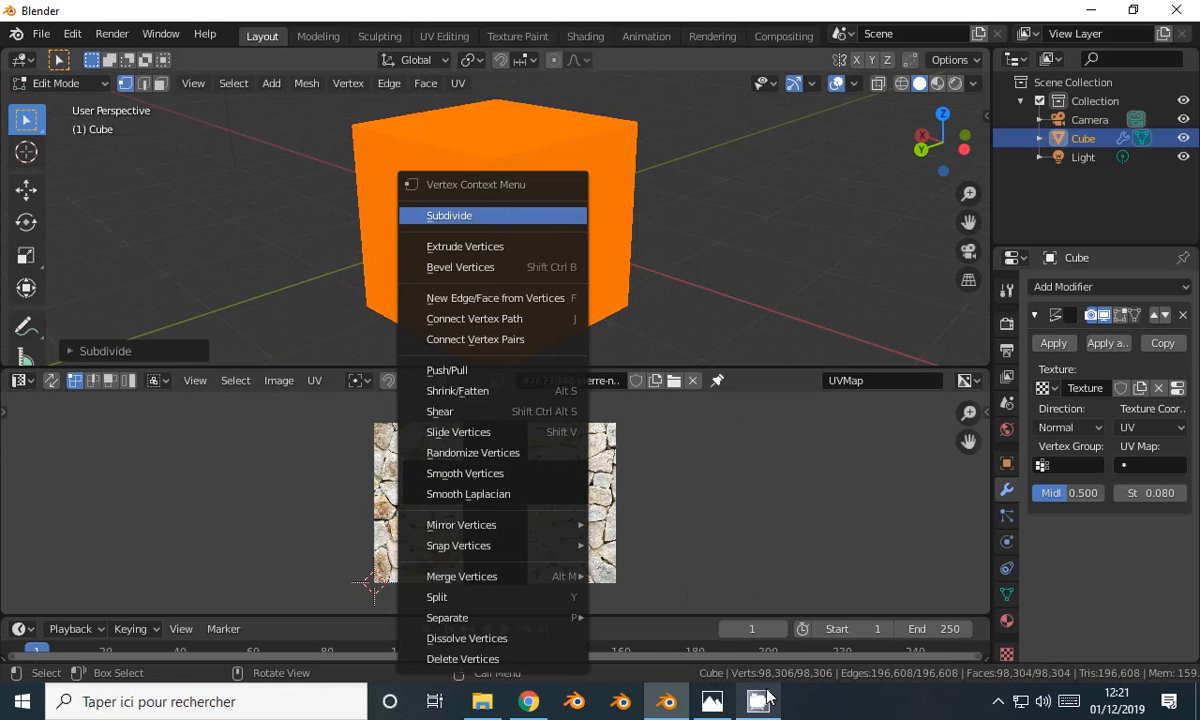
{"action": "key", "text": "Return"}
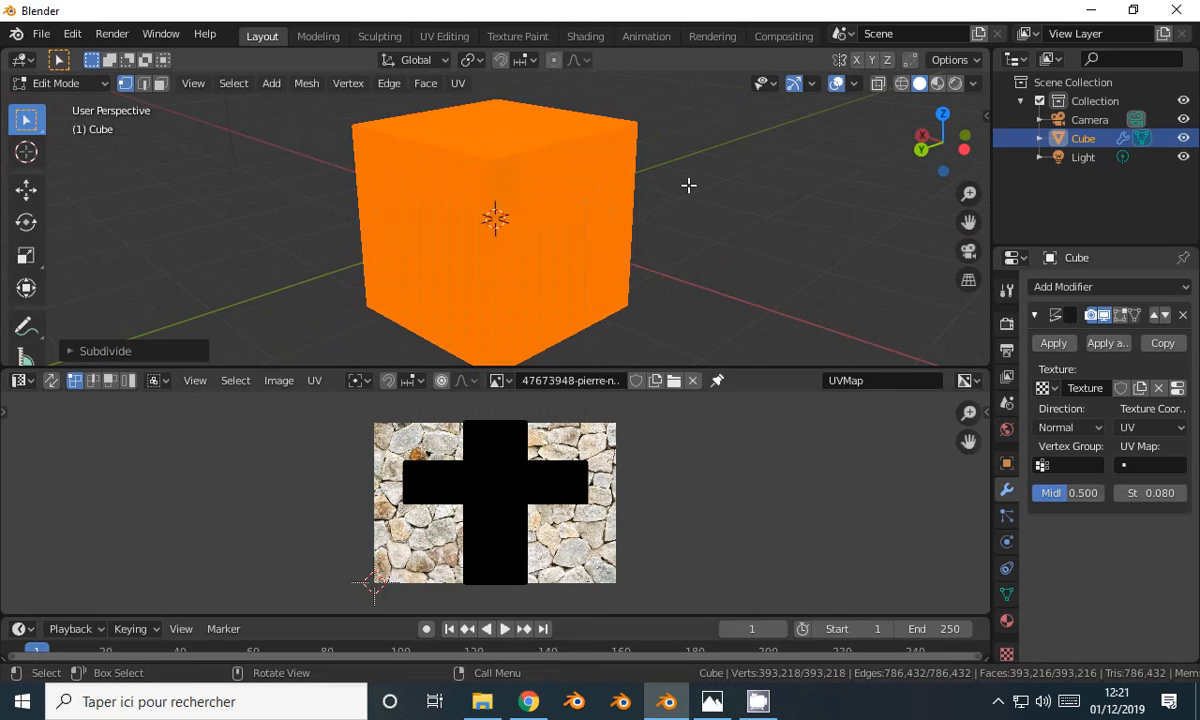
{"action": "middle_click_drag", "start_coordinate": [691, 212], "coordinate": [549, 249]}
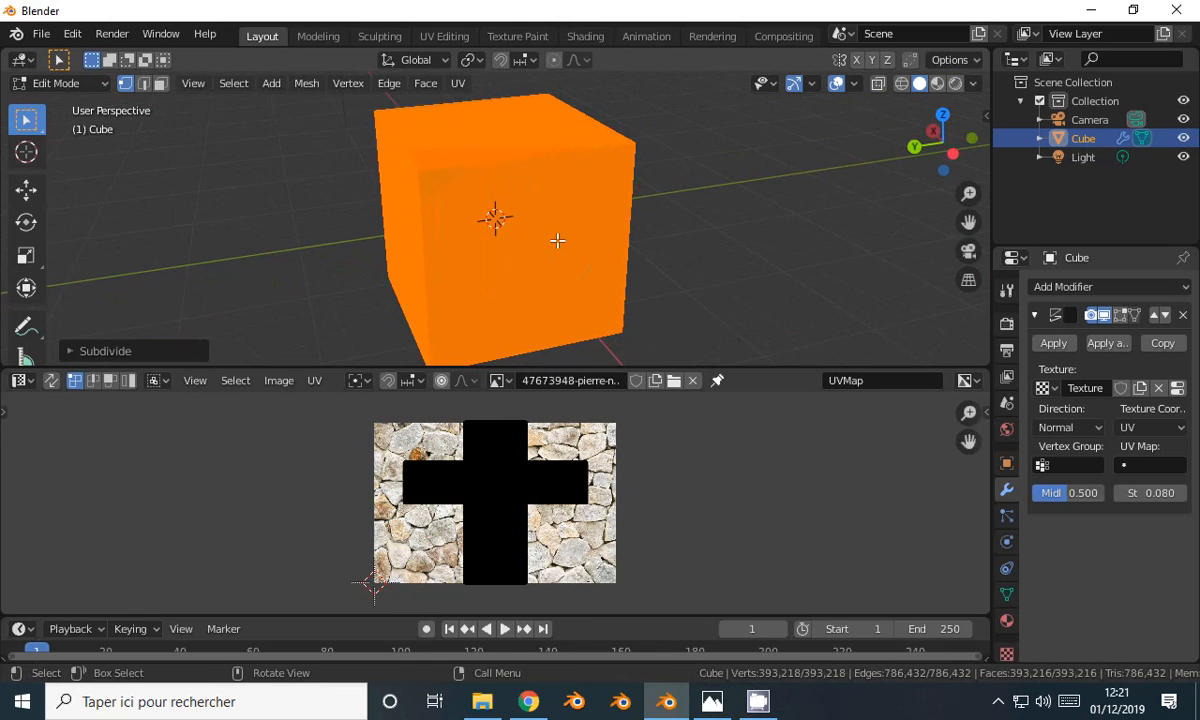
{"action": "key", "text": "Tab"}
{"action": "middle_click_drag", "start_coordinate": [678, 254], "coordinate": [588, 349]}
{"action": "scroll", "coordinate": [549, 250], "scroll_direction": "up", "scroll_amount": 5}
{"action": "scroll", "coordinate": [549, 250], "scroll_direction": "down", "scroll_amount": 5}
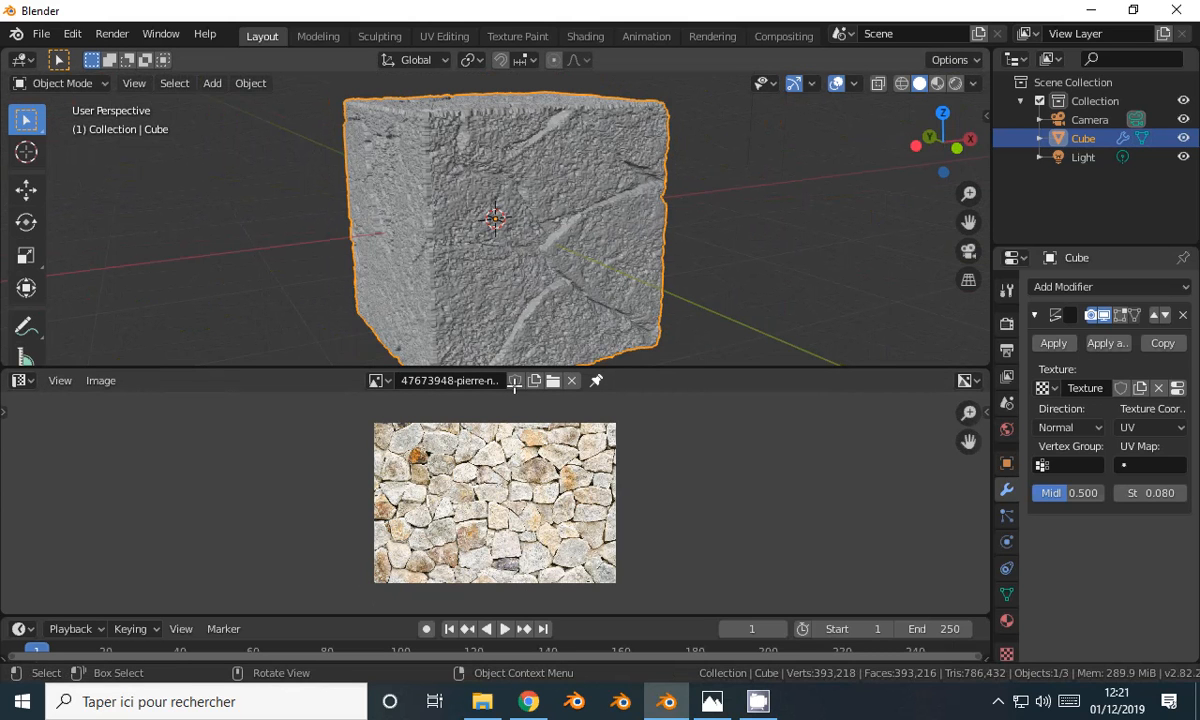
Step: Scale all of the cube's UVs up by about 3.53 over the stone image and return to Object Mode
{"action": "key", "text": "Tab"}
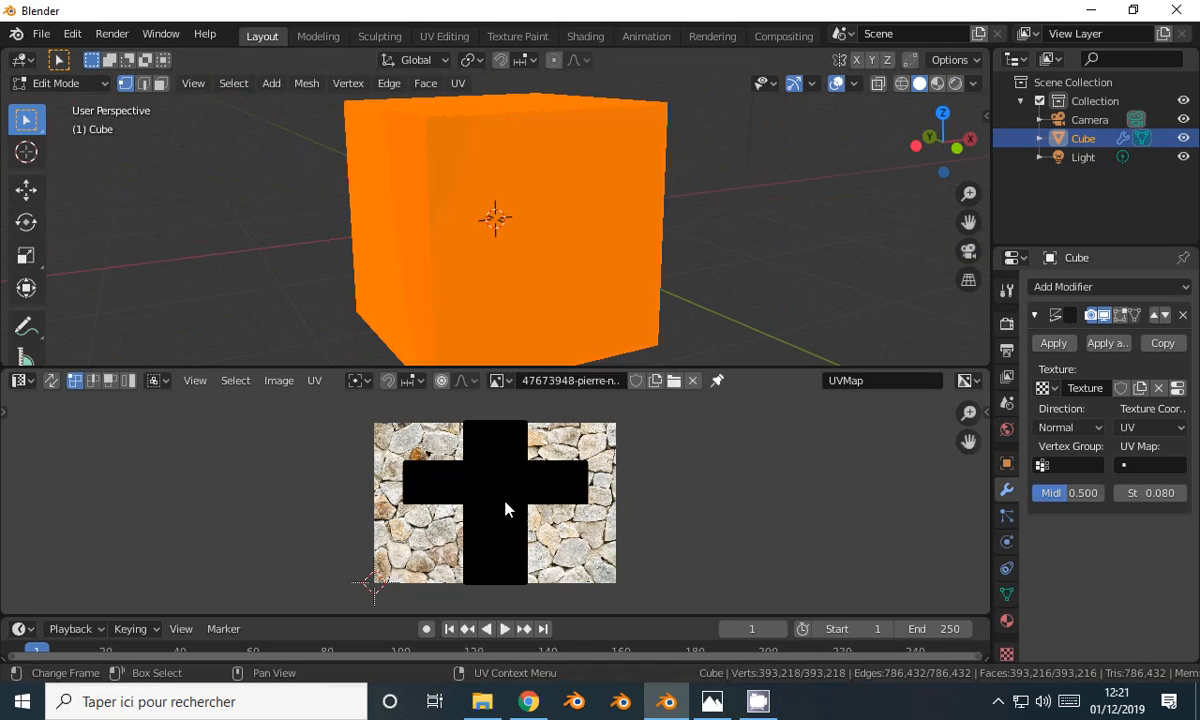
{"action": "key", "text": "a"}
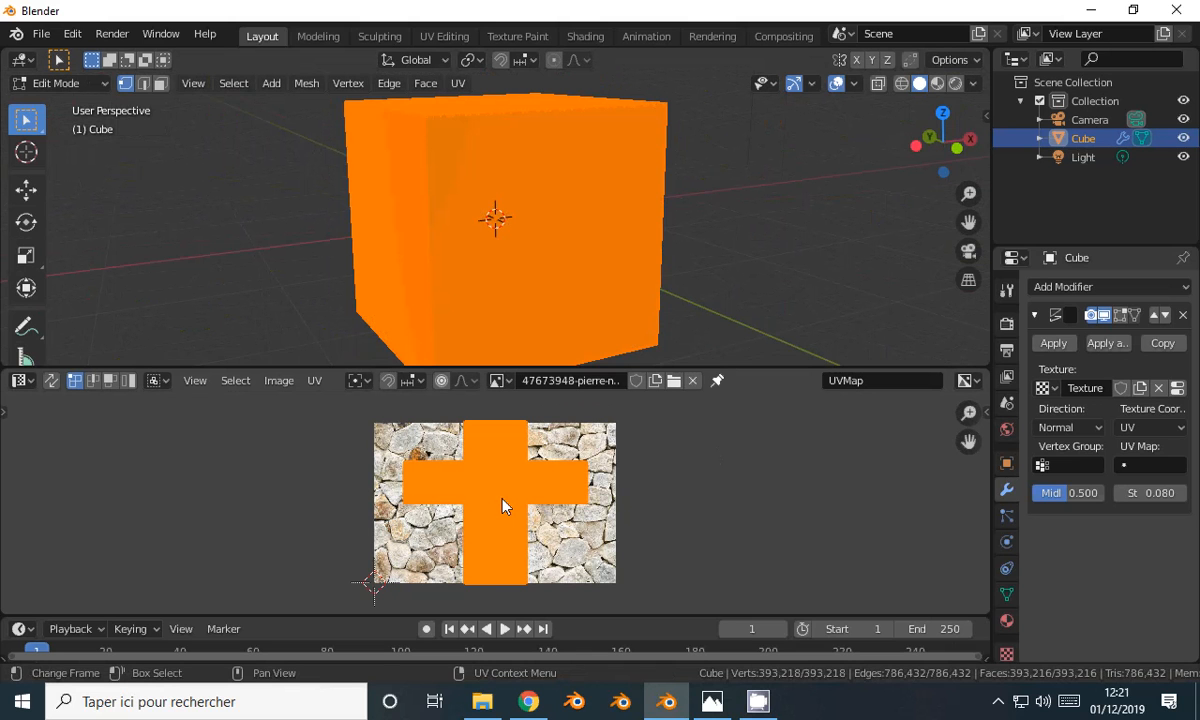
{"action": "key", "text": "s"}
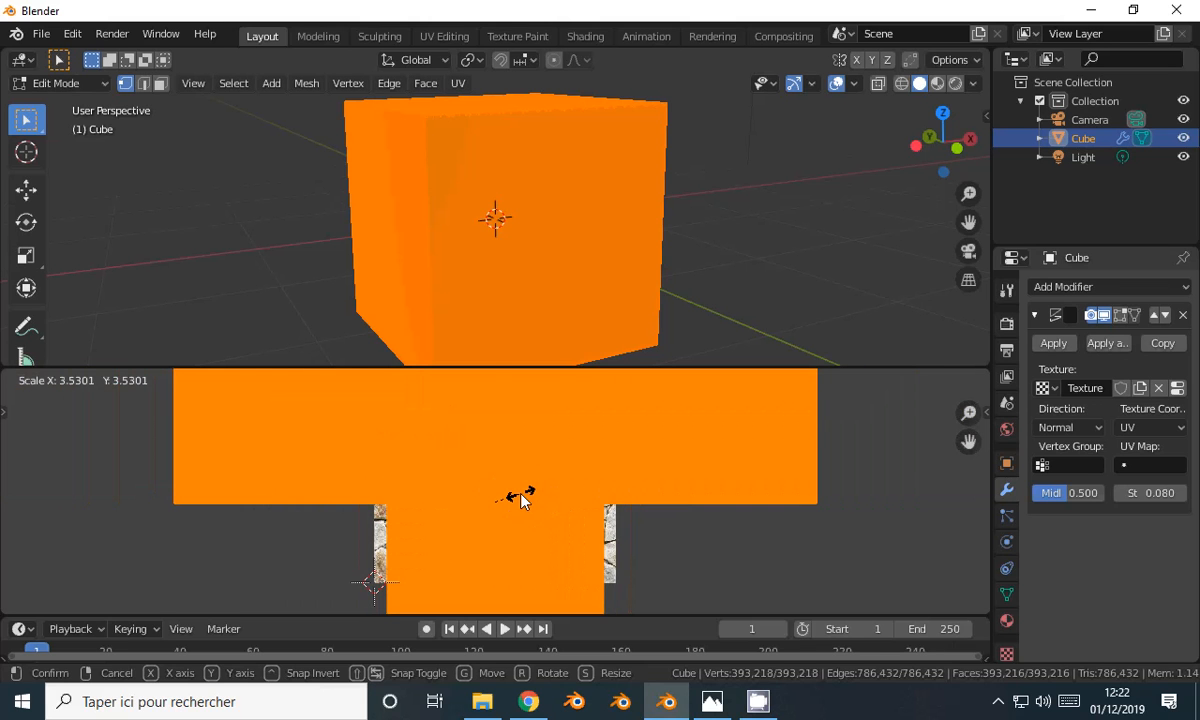
{"action": "left_click", "coordinate": [520, 497]}
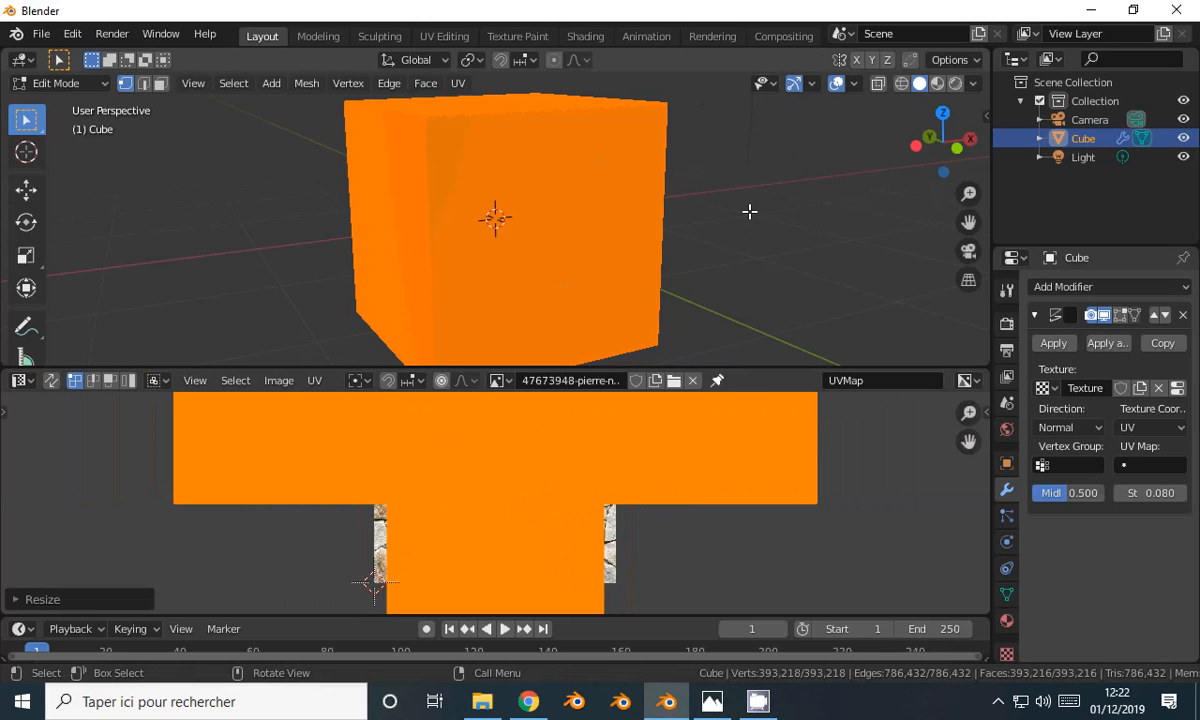
{"action": "key", "text": "Tab"}
{"action": "middle_click_drag", "start_coordinate": [750, 217], "coordinate": [546, 225]}
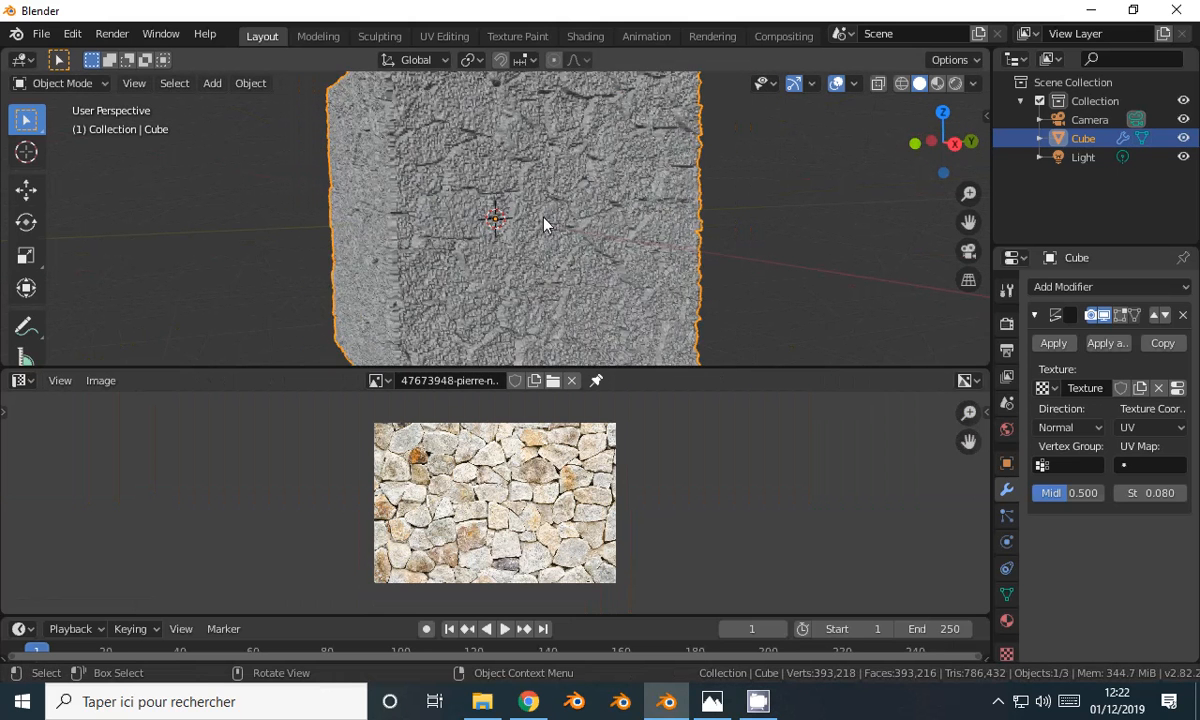
Step: Scale all of the cube's UVs down by about 0.86 over the stone image, then inspect the relief in Object Mode
{"action": "scroll", "coordinate": [544, 224], "scroll_direction": "down", "scroll_amount": 3}
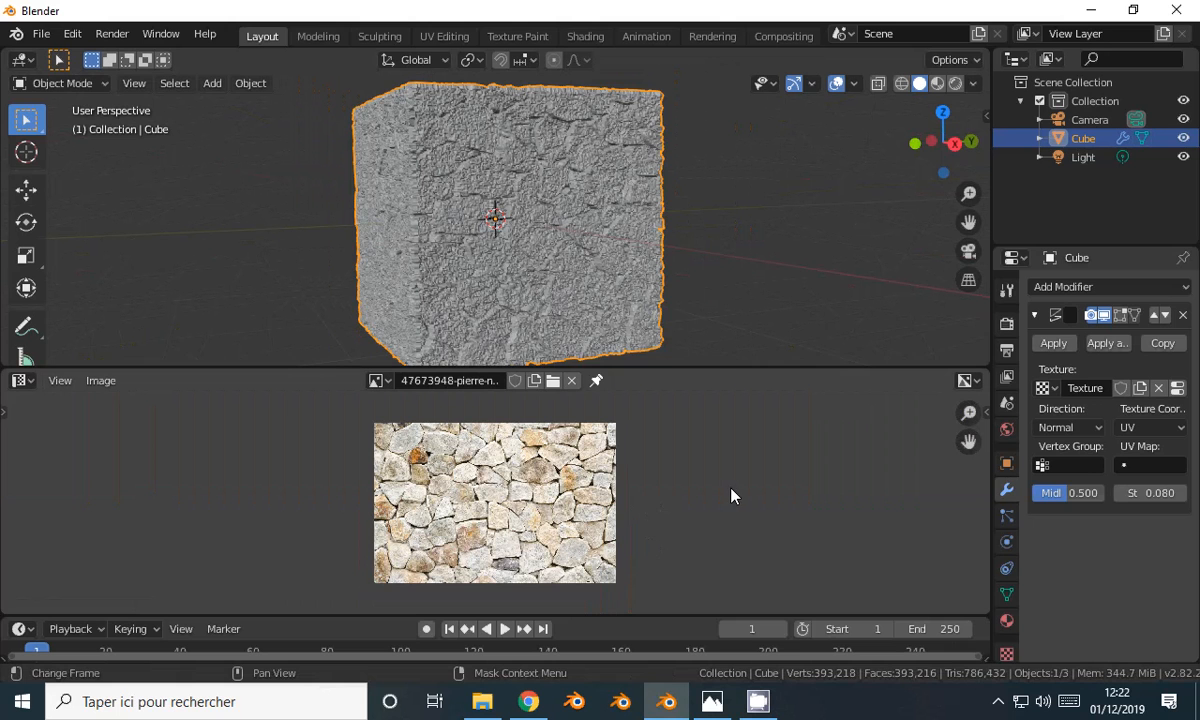
{"action": "key", "text": "Tab"}
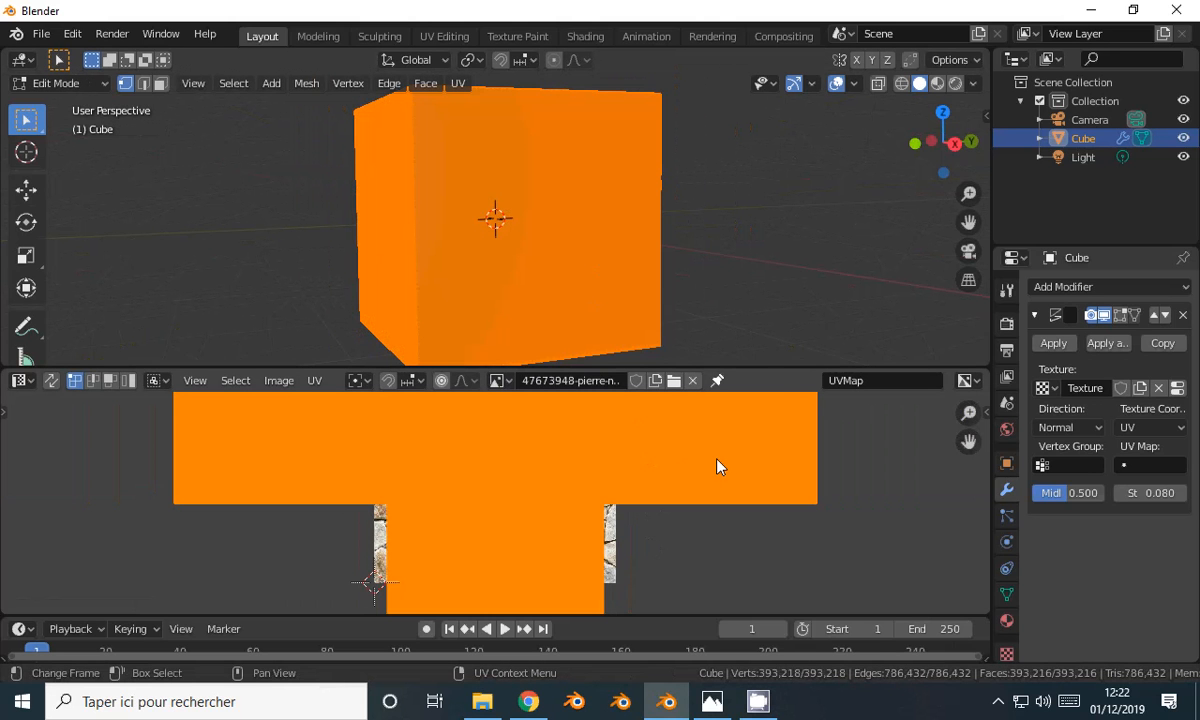
{"action": "key", "text": "s"}
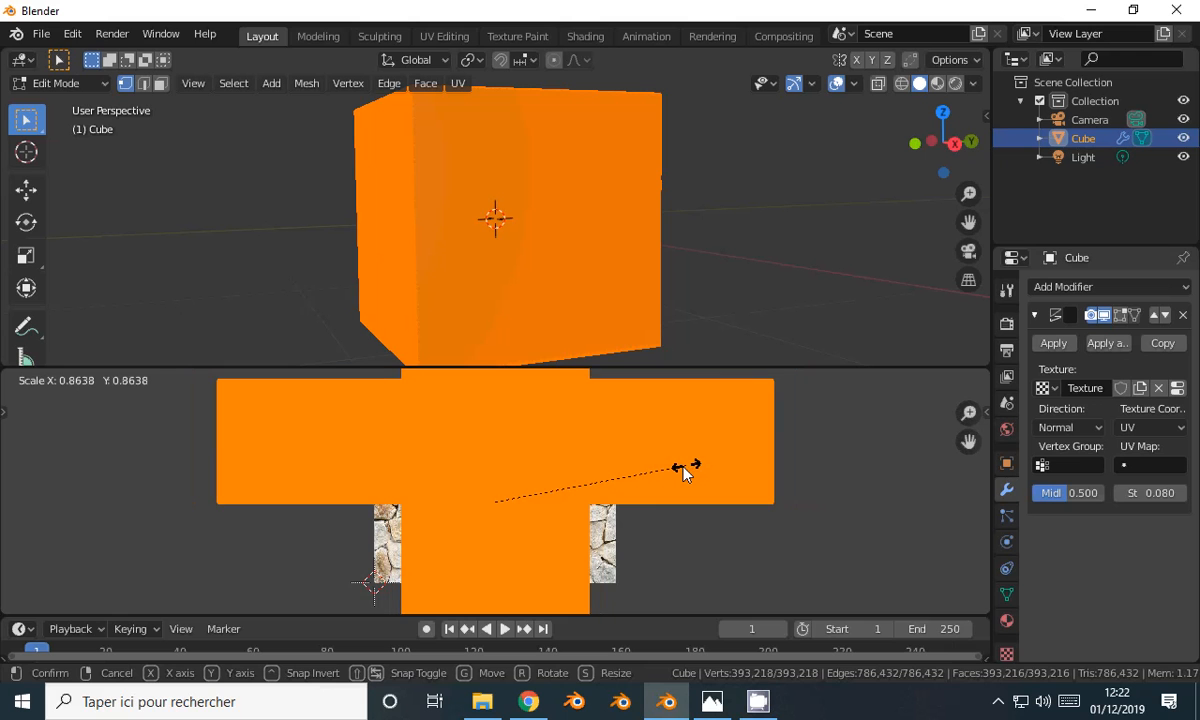
{"action": "left_click", "coordinate": [684, 472]}
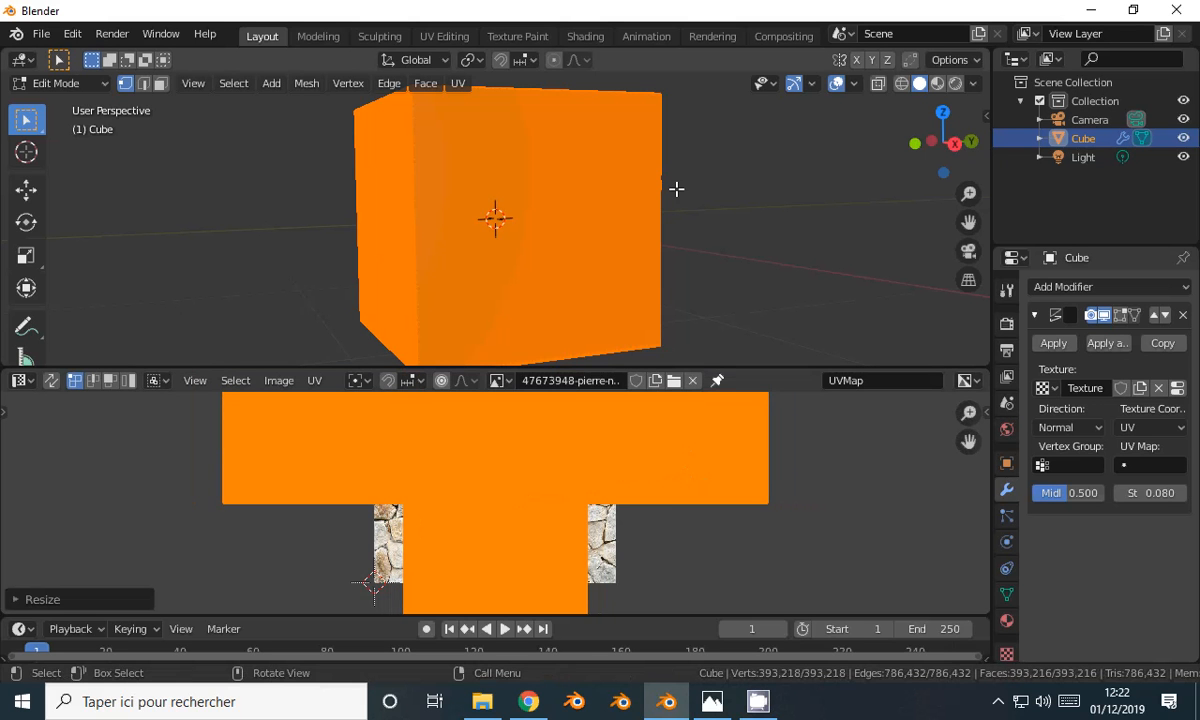
{"action": "key", "text": "Tab"}
{"action": "middle_click_drag", "start_coordinate": [708, 221], "coordinate": [383, 222]}
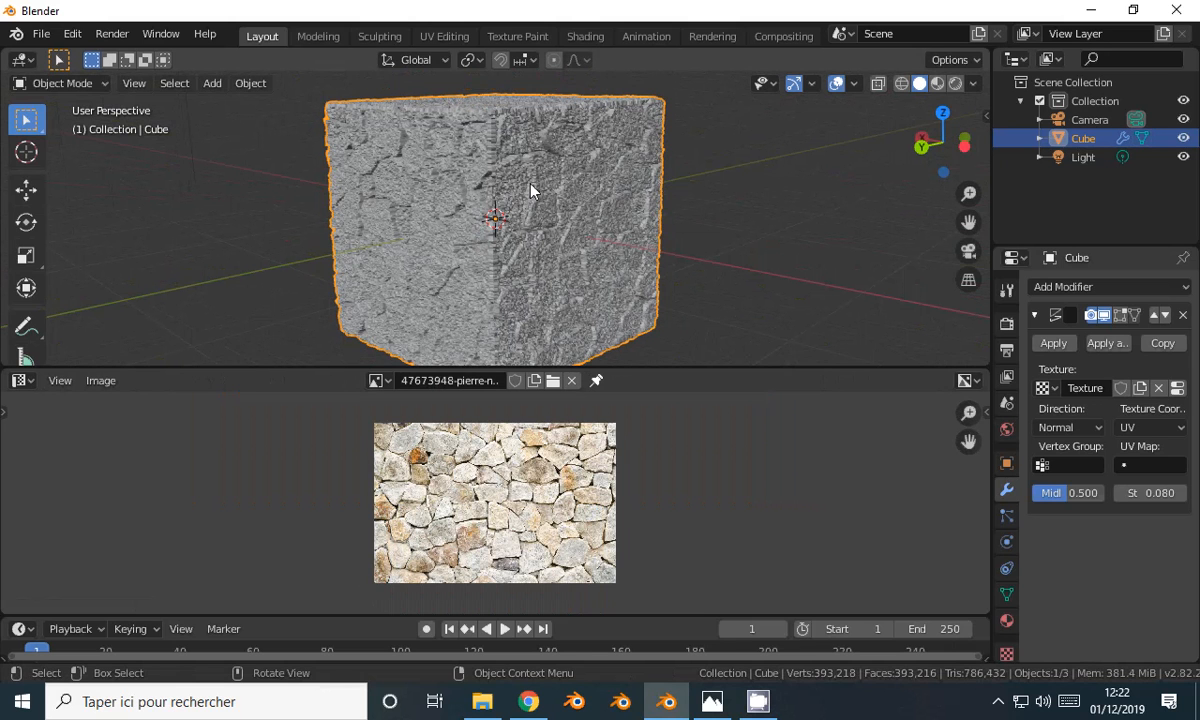
Step: Subdivide the cube's whole mesh once more in Edit Mode, then inspect the finer relief from other sides in Object Mode
{"action": "key", "text": "Tab"}
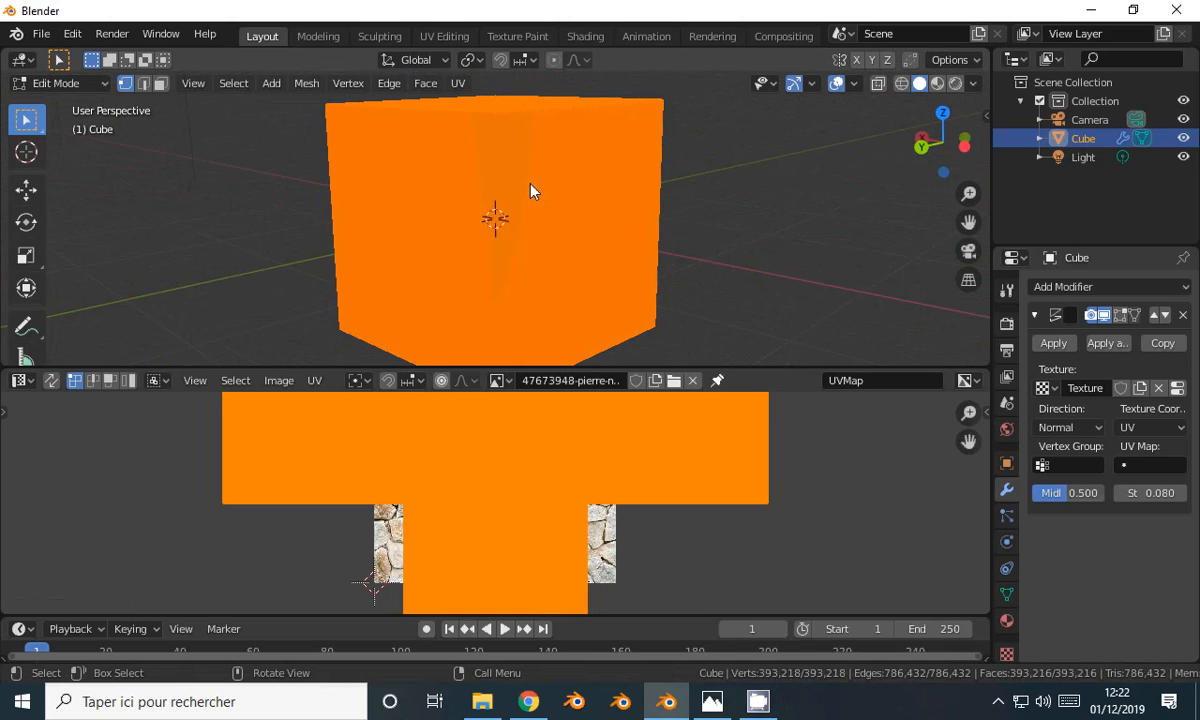
{"action": "right_click", "coordinate": [531, 189]}
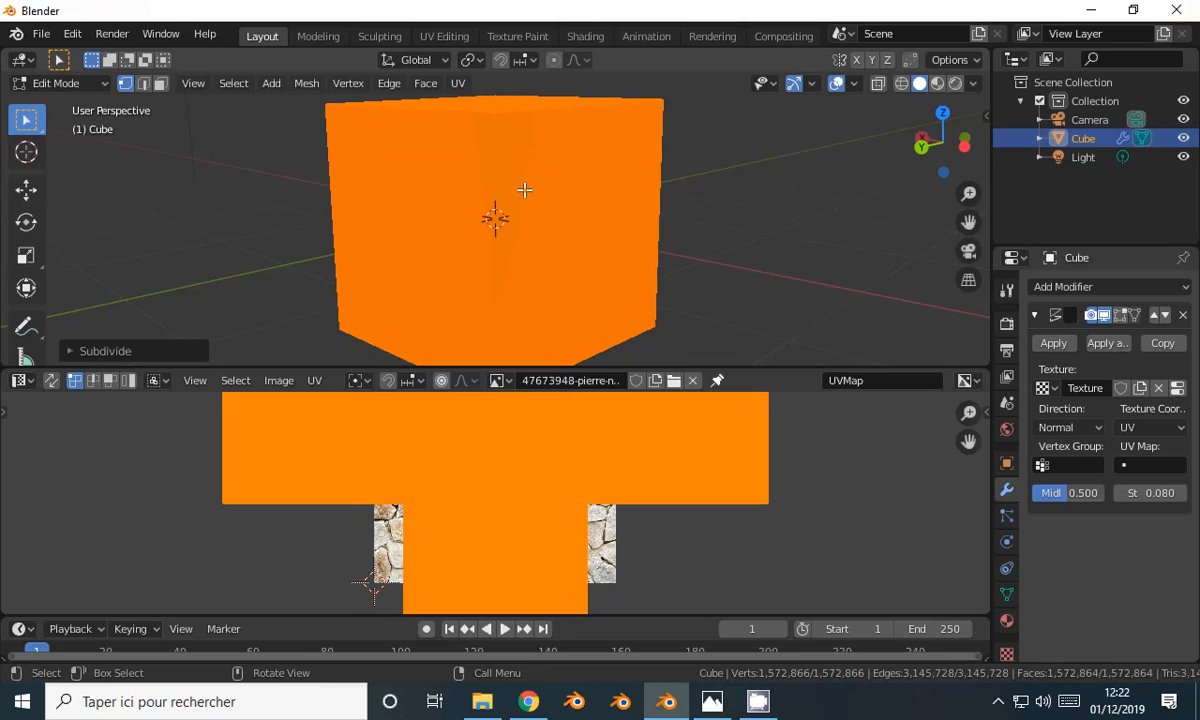
{"action": "key", "text": "Tab"}
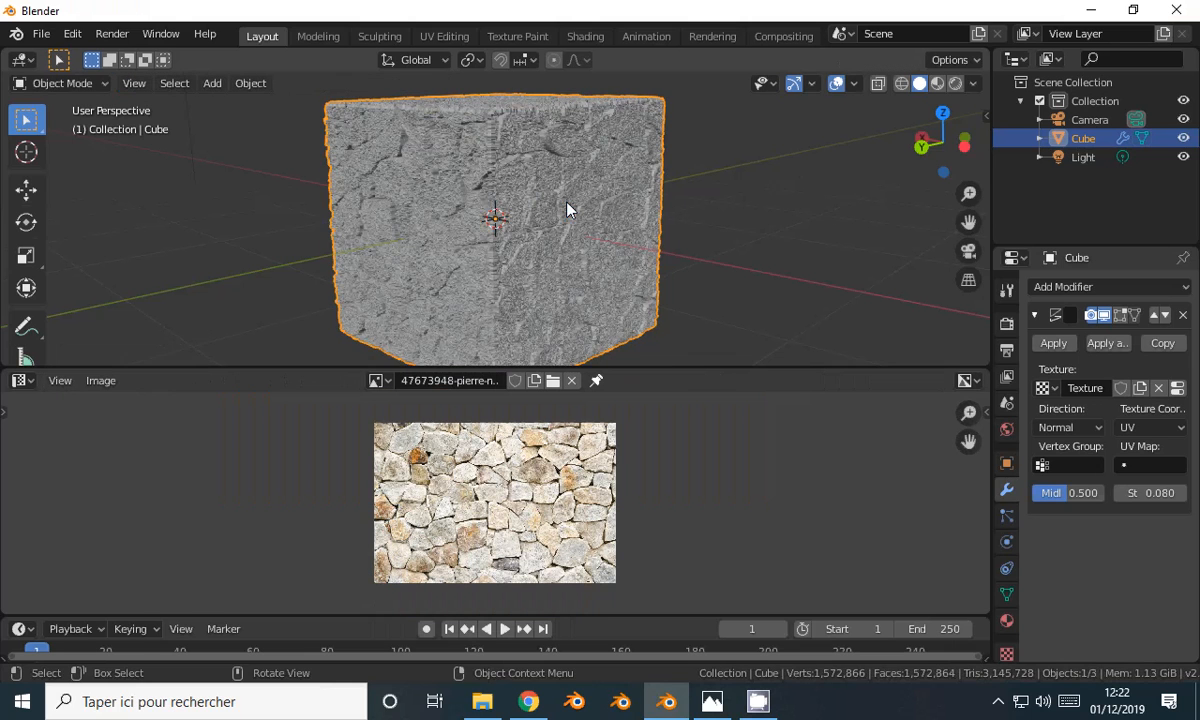
{"action": "middle_click_drag", "start_coordinate": [664, 225], "coordinate": [347, 224]}
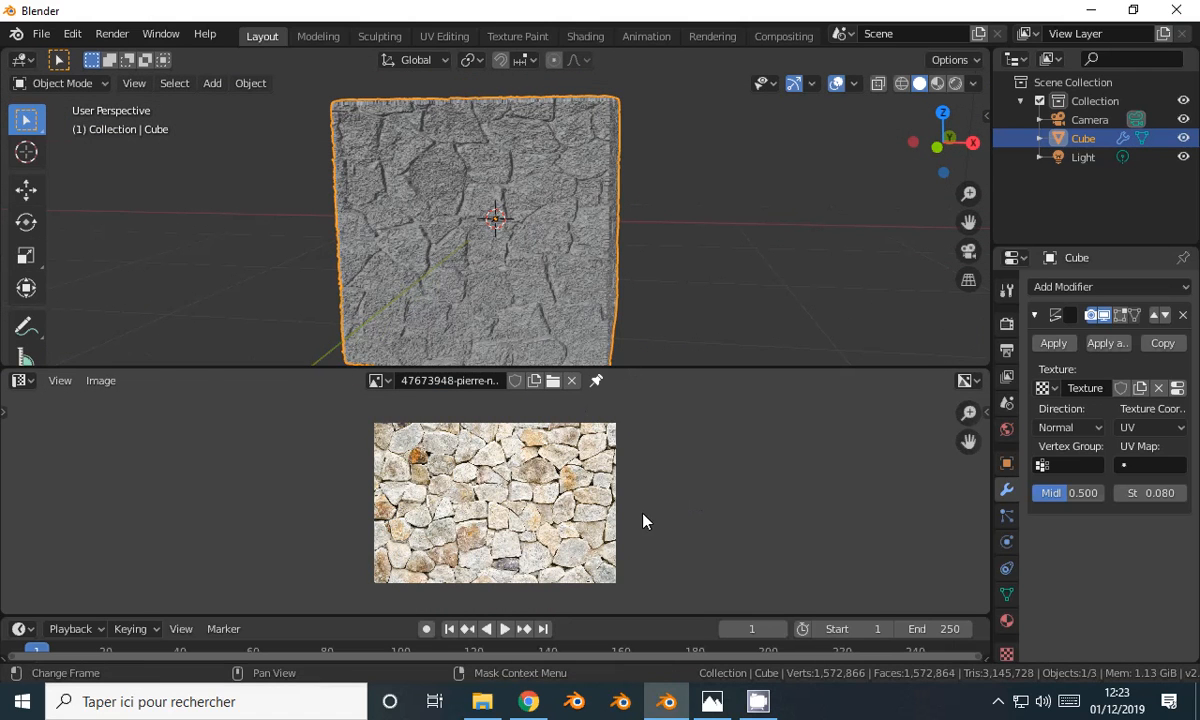
Step: Shrink all of the cube's UVs by a further factor of about 0.80 and check the stones on several faces in Object Mode
{"action": "key", "text": "Tab"}
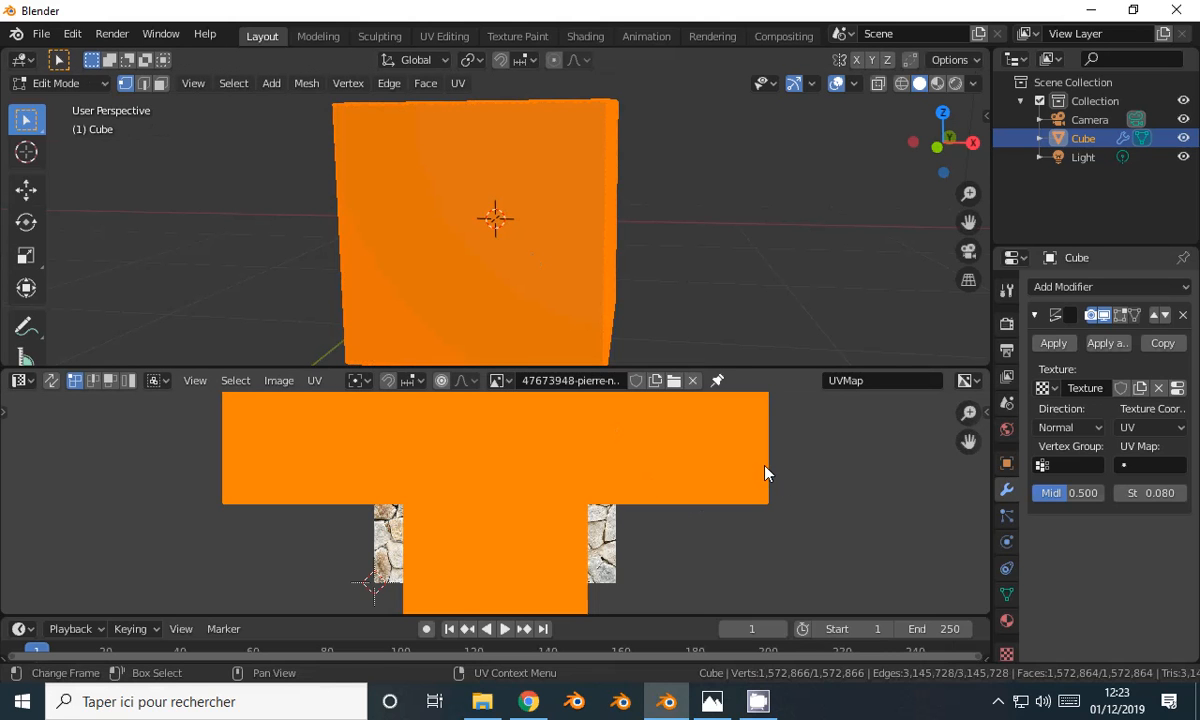
{"action": "key", "text": "s"}
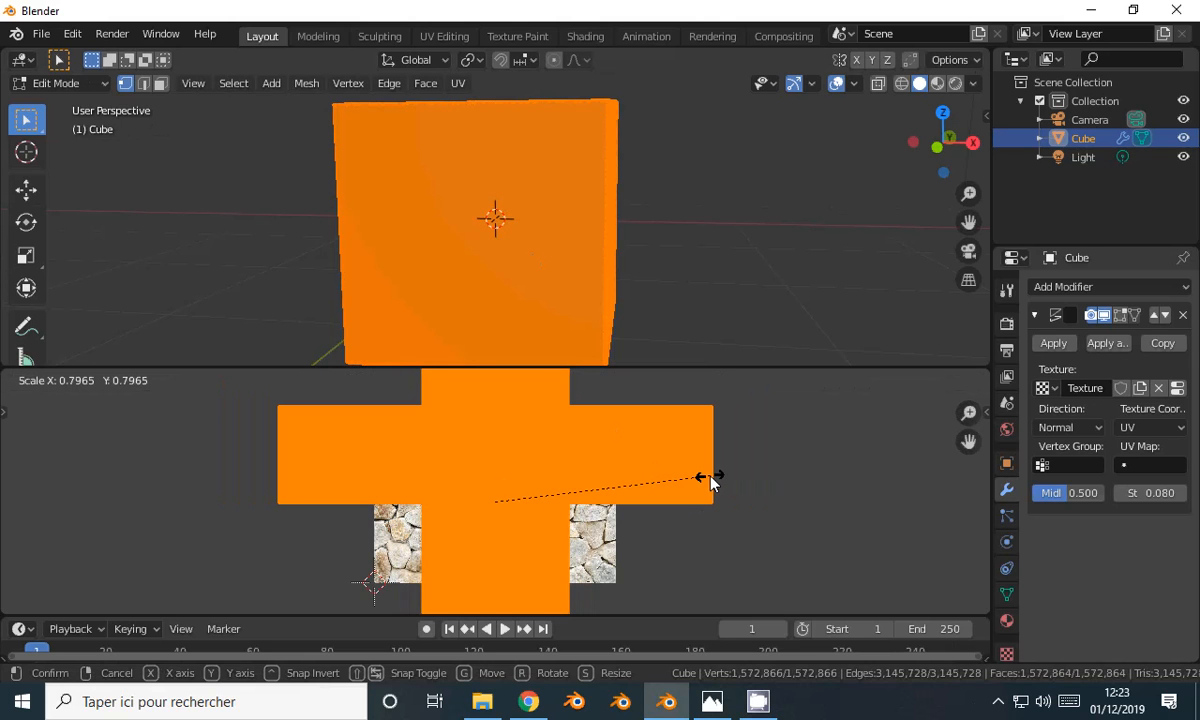
{"action": "left_click", "coordinate": [710, 483]}
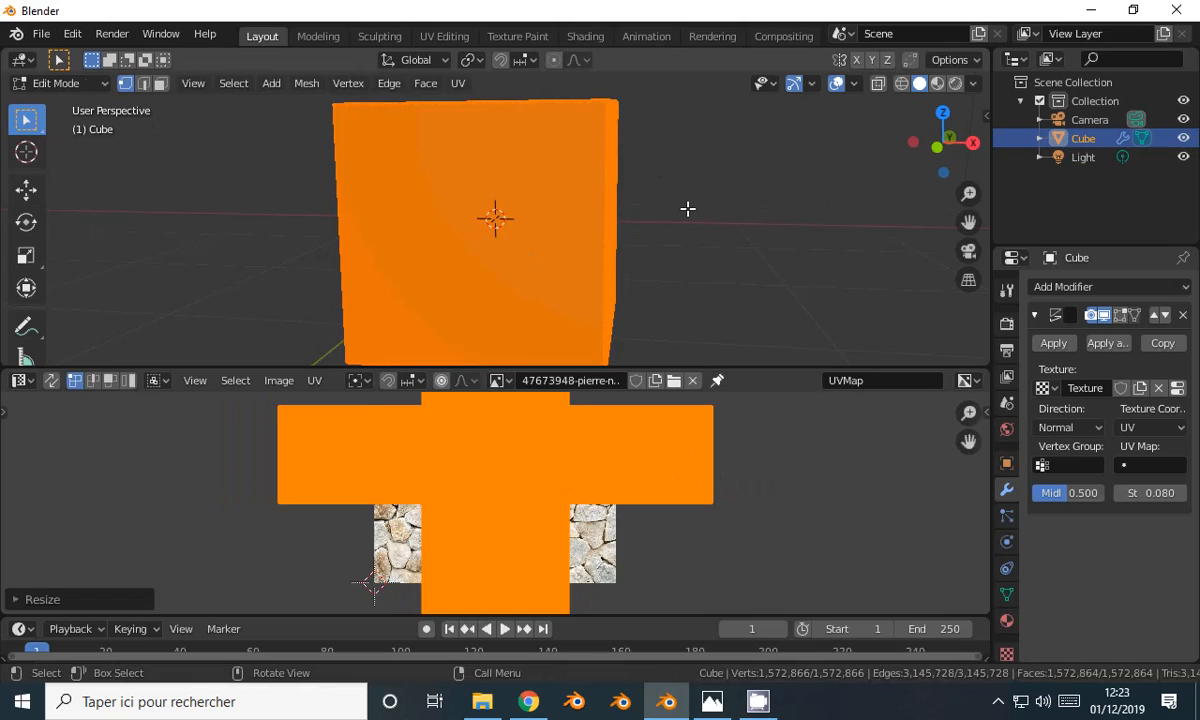
{"action": "key", "text": "Tab"}
{"action": "middle_click_drag", "start_coordinate": [725, 203], "coordinate": [464, 209]}
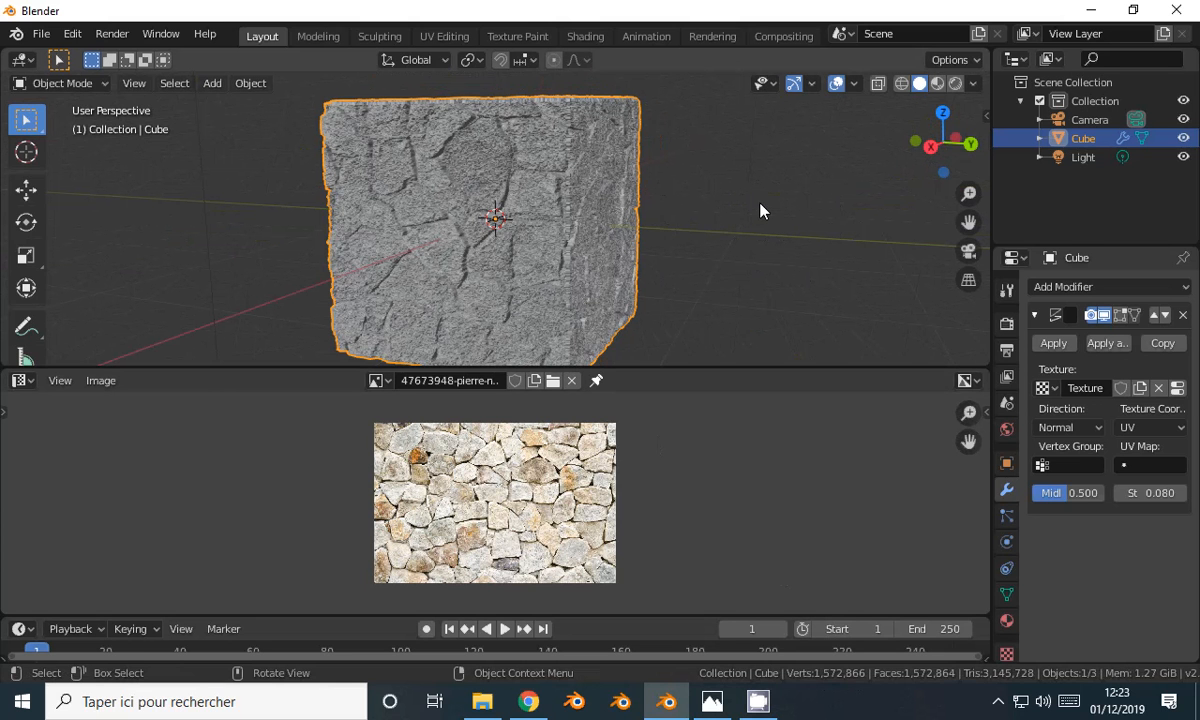
{"action": "middle_click_drag", "start_coordinate": [771, 222], "coordinate": [585, 242]}
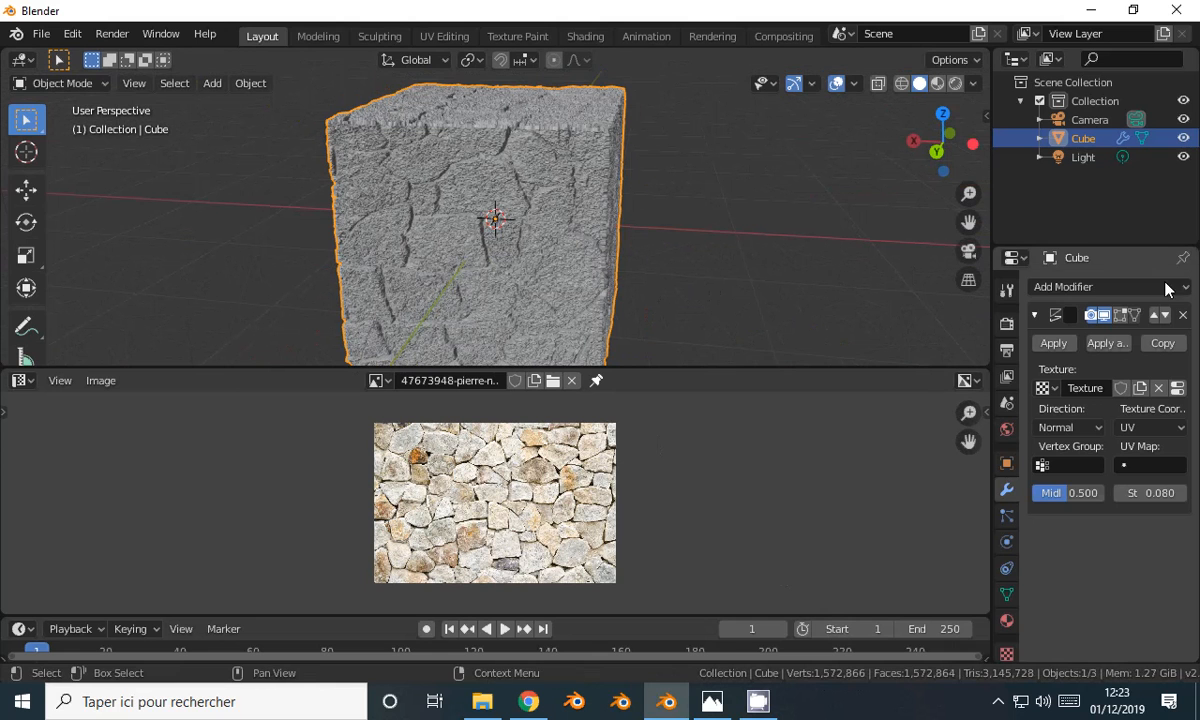
Step: Add a Decimate modifier to the cube, widen the properties area and open the modifier's ratio for editing
{"action": "left_click", "coordinate": [1106, 288]}
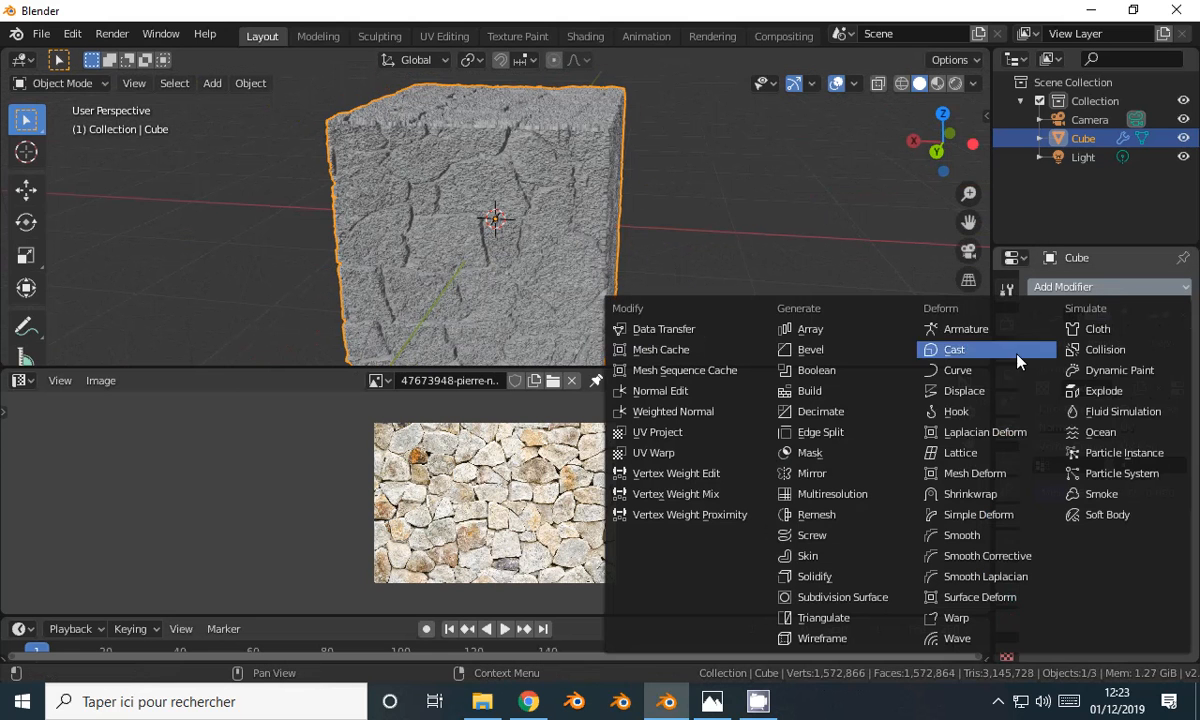
{"action": "left_click", "coordinate": [818, 413]}
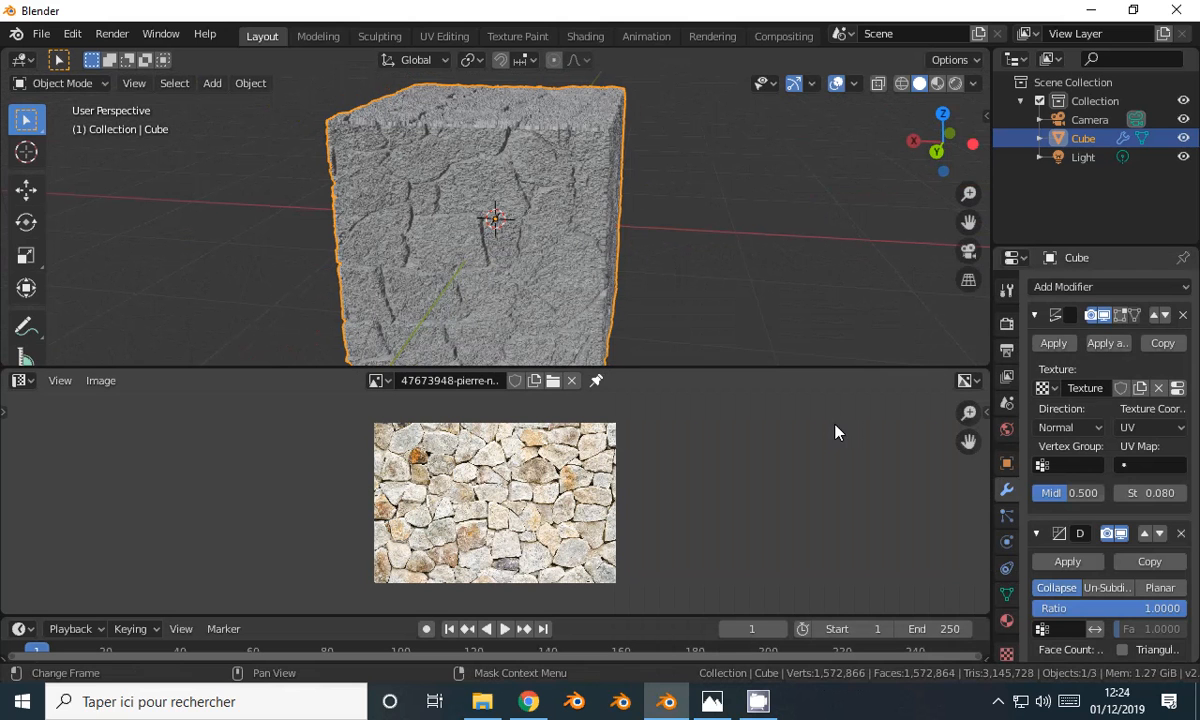
{"action": "scroll", "coordinate": [1127, 452], "scroll_direction": "down", "scroll_amount": 1}
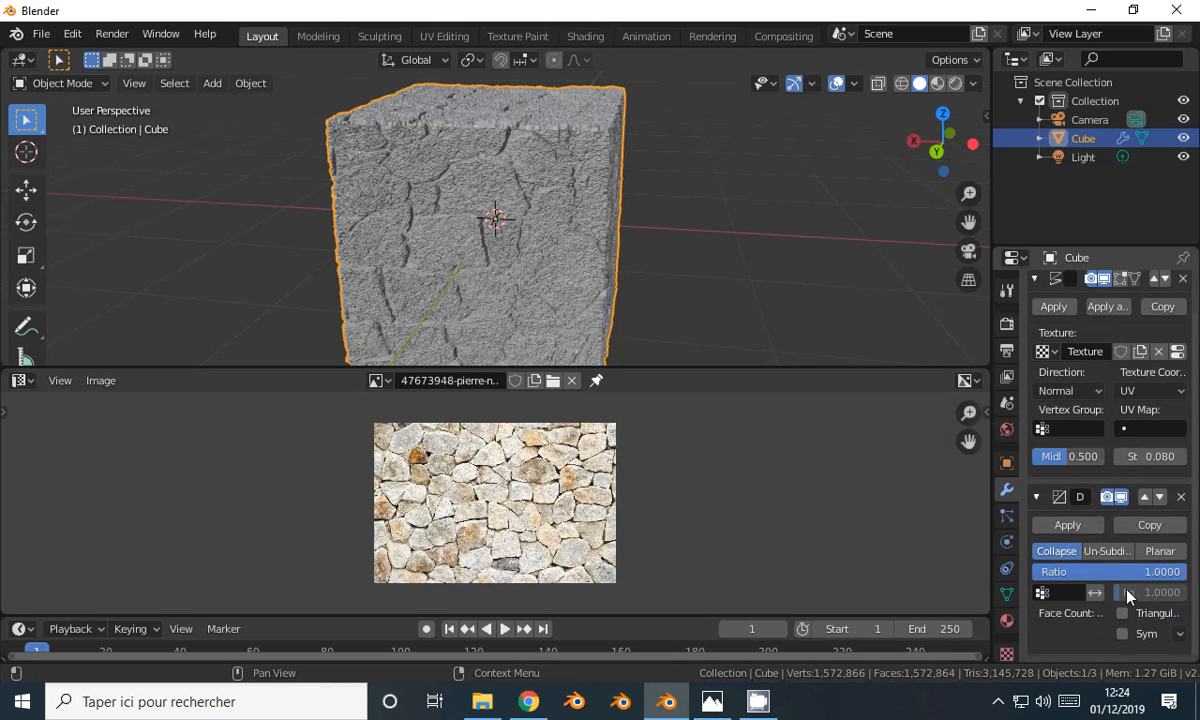
{"action": "left_click_drag", "start_coordinate": [991, 530], "coordinate": [822, 552]}
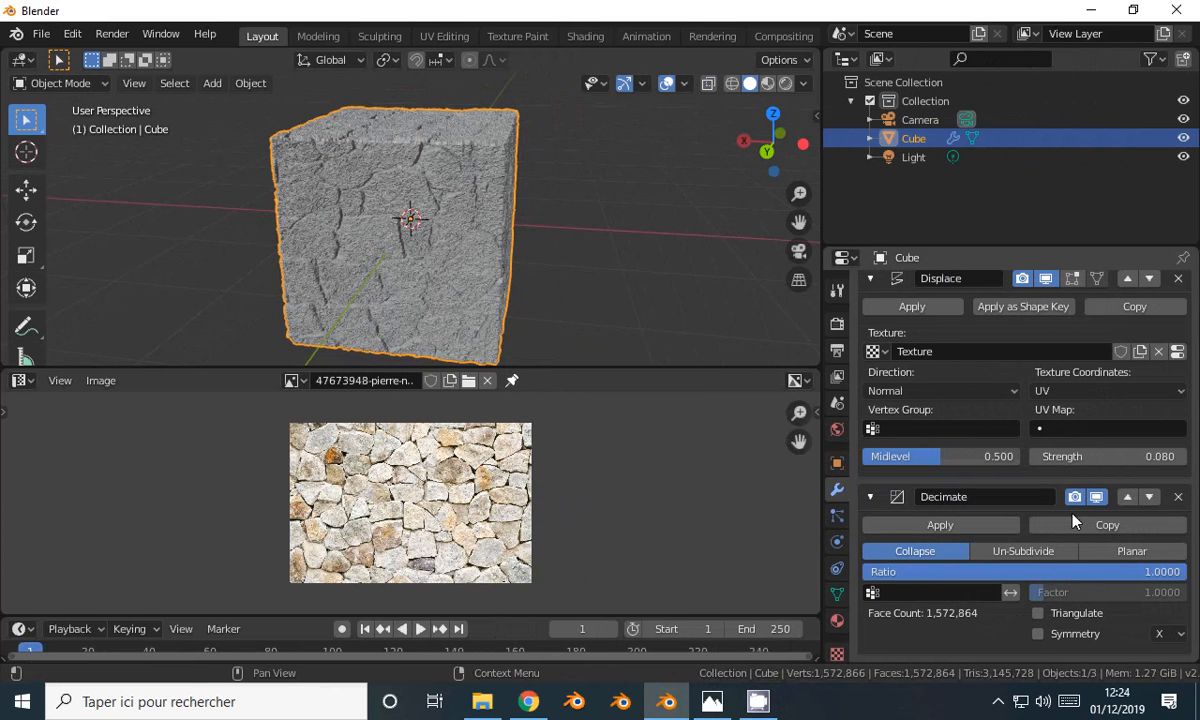
{"action": "left_click", "coordinate": [1146, 579]}
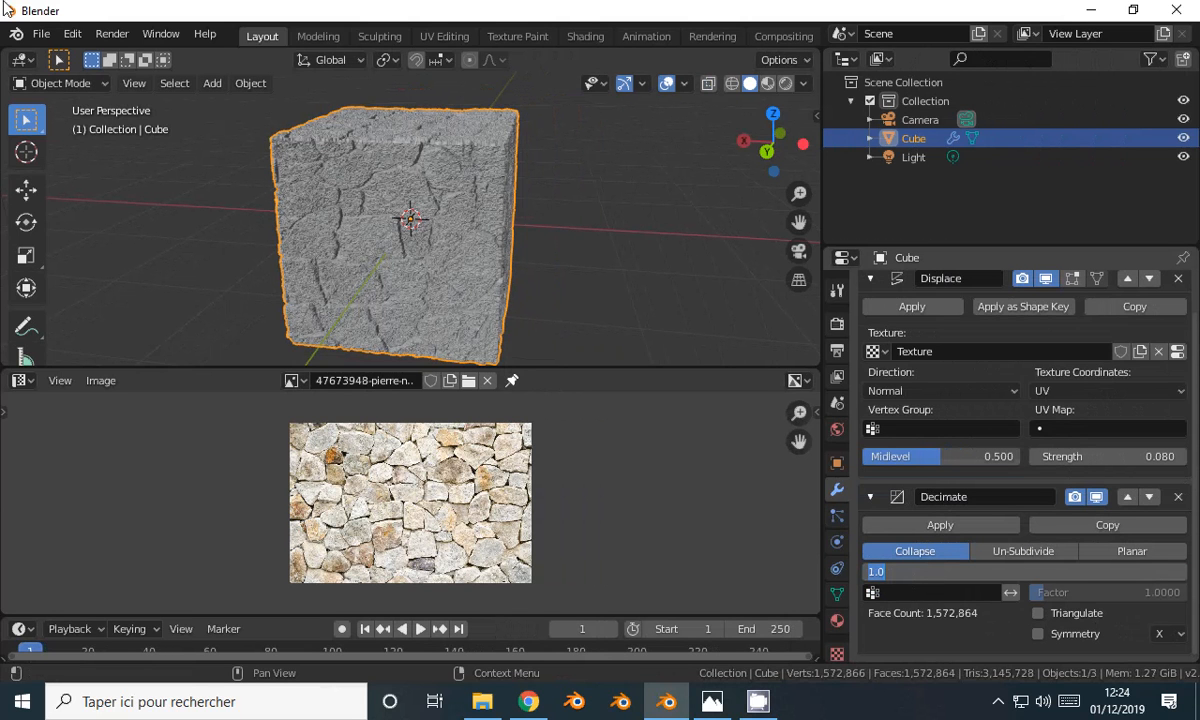
Step: Start exporting the cube in STL format
{"action": "left_click", "coordinate": [42, 36]}
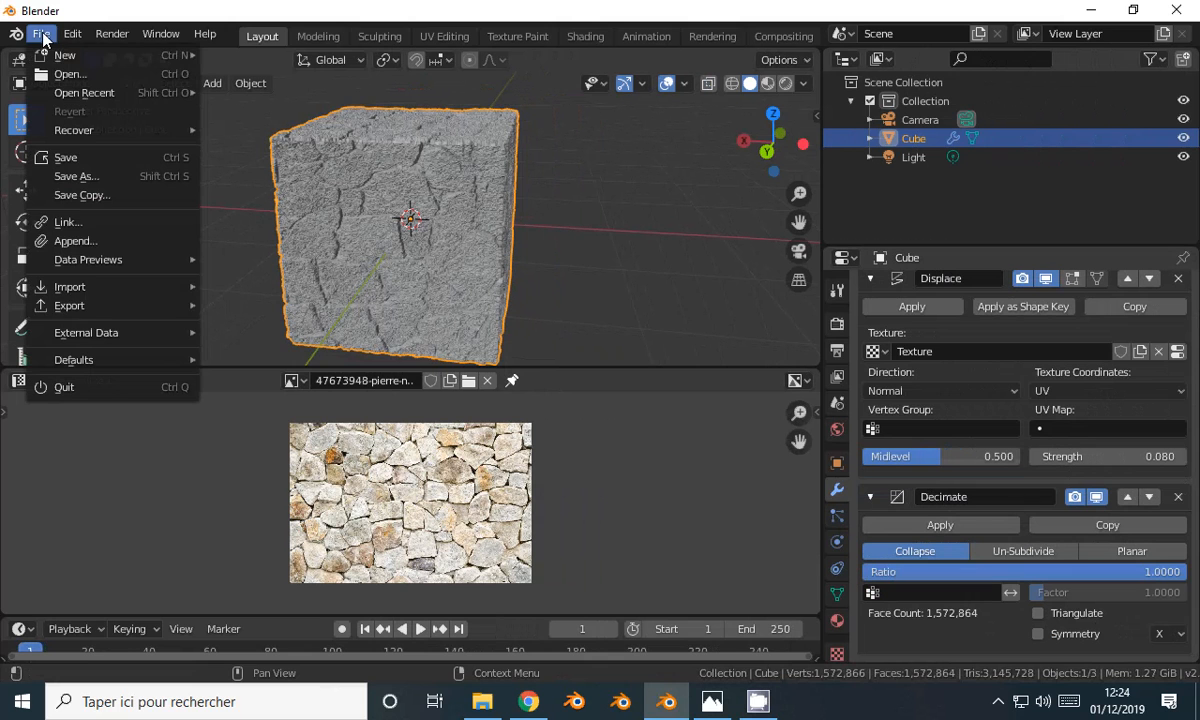
{"action": "mouse_move", "coordinate": [128, 305]}
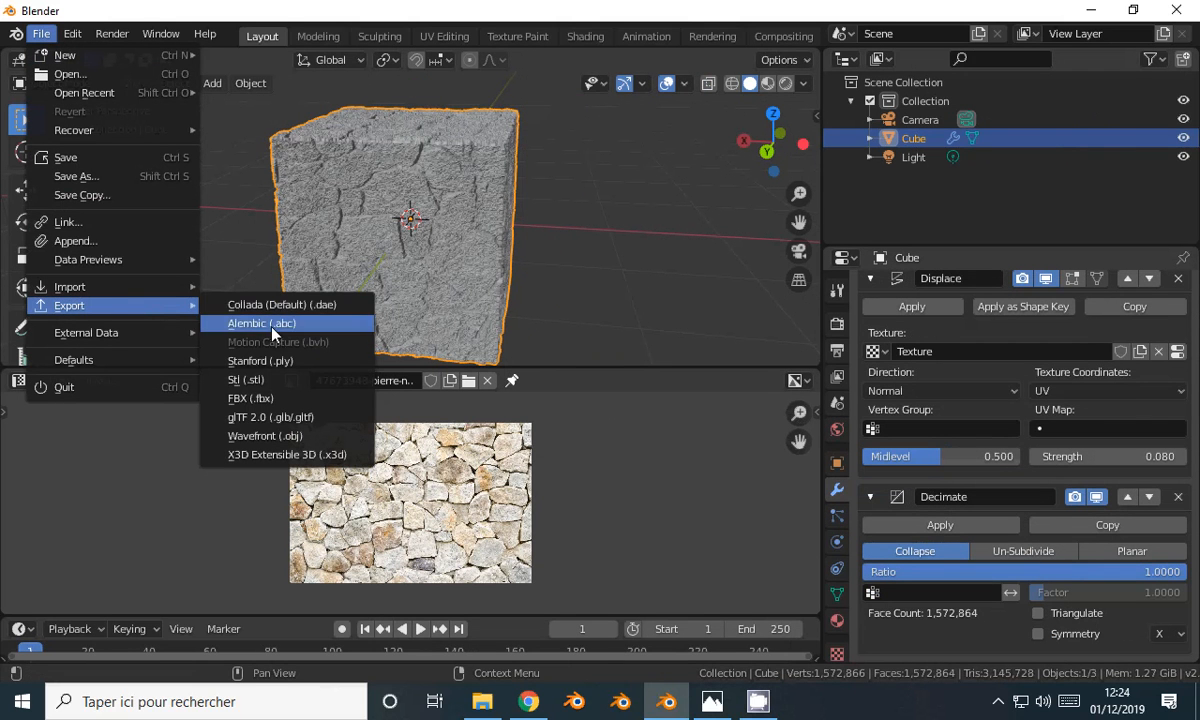
{"action": "left_click", "coordinate": [268, 380]}
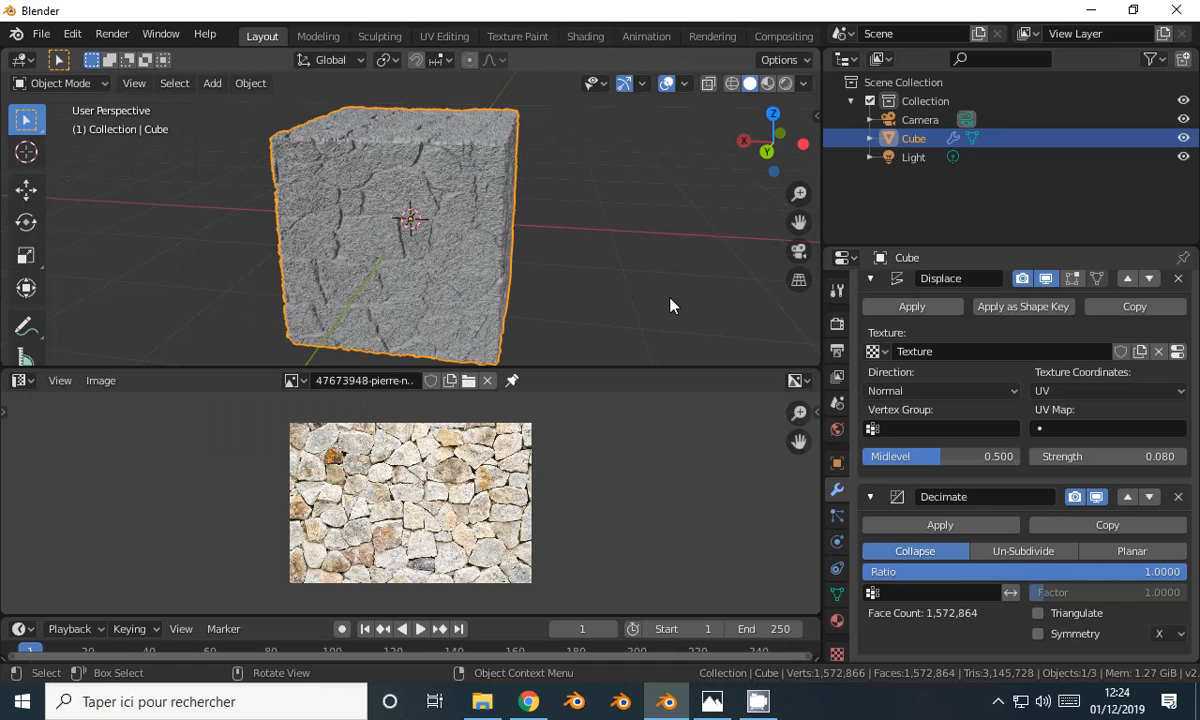